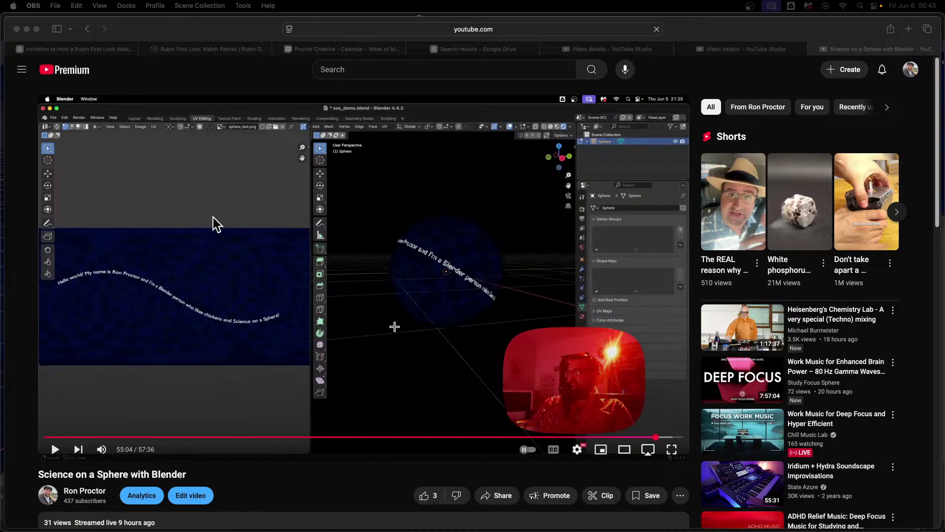
# - Switch to Blender and make Scene.001 the active scene
pyautogui.doubleClick(163, 33)
pyautogui.click(197, 306)
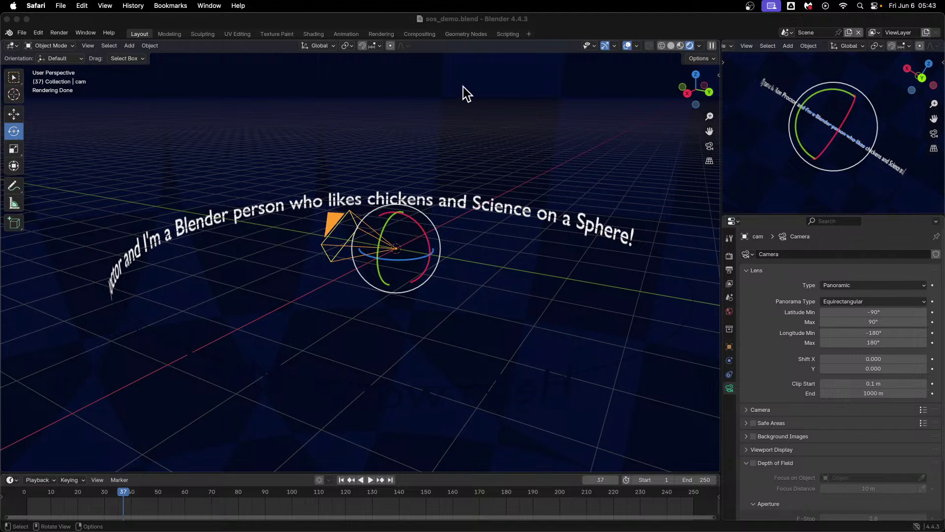
pyautogui.click(604, 20)
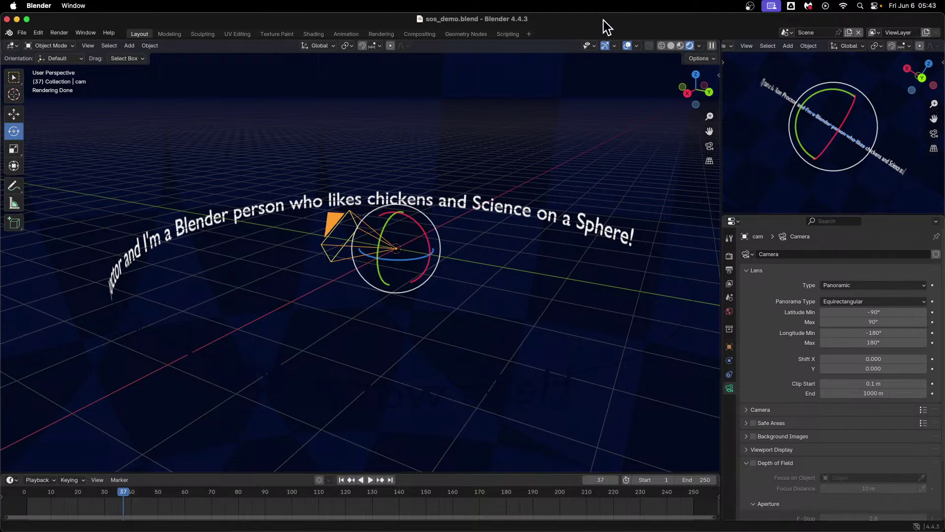
pyautogui.click(850, 32)
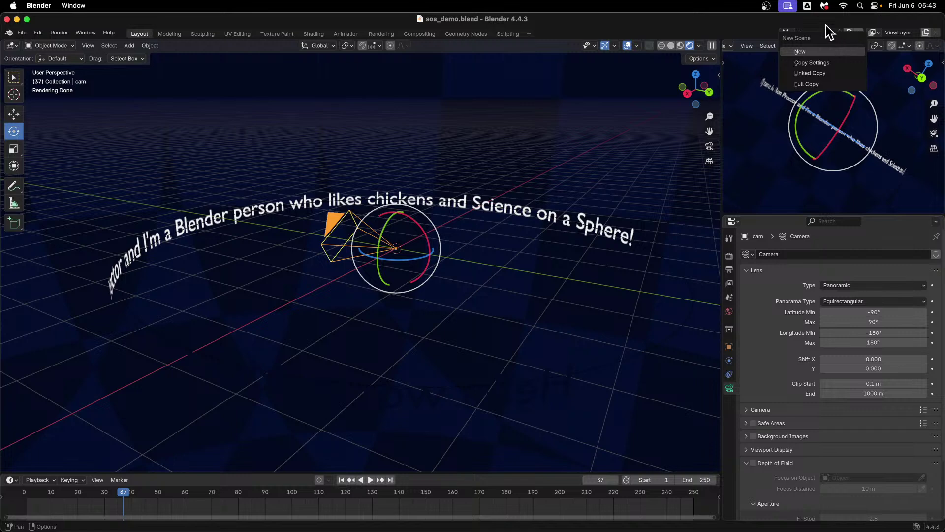
pyautogui.click(787, 32)
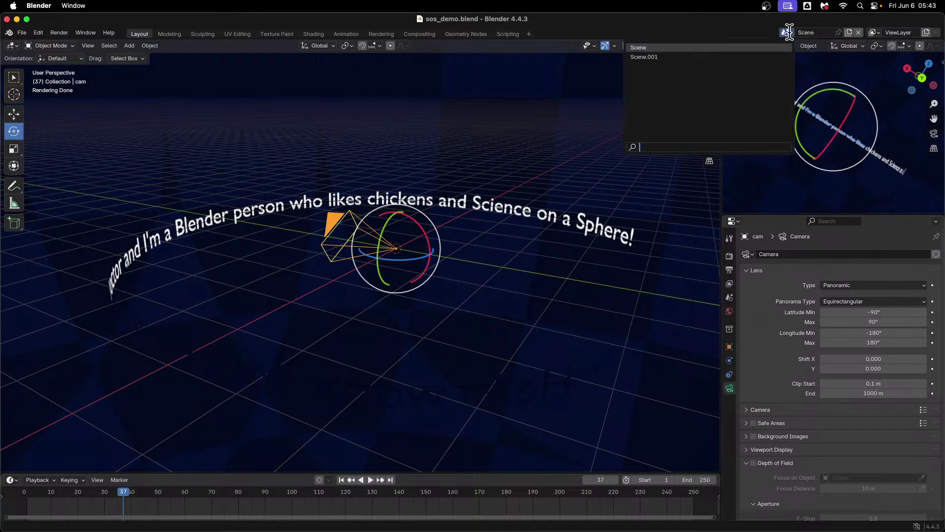
pyautogui.click(652, 58)
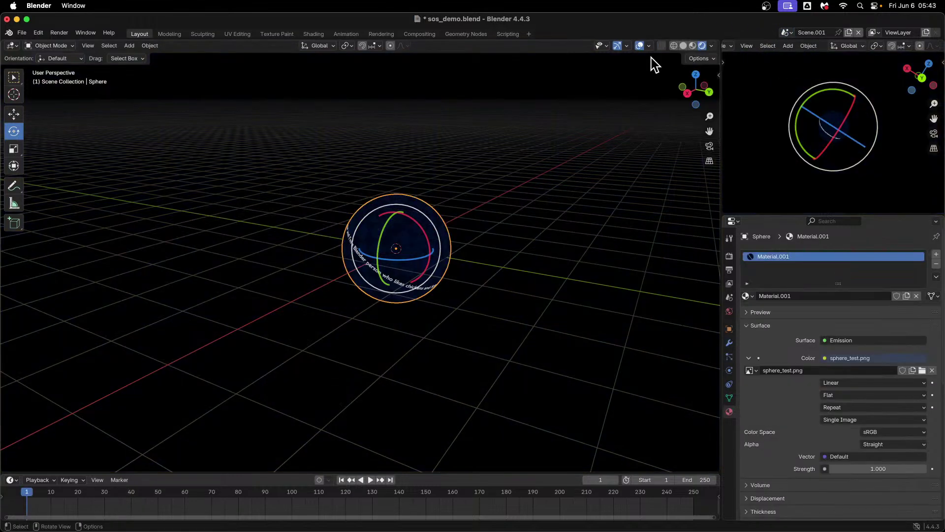
# - Inspect the text wrapped around the sphere and its flat image in the UV Editing workspace, returning to the Layout workspace
pyautogui.moveTo(401, 305); pyautogui.dragTo(351, 332, button='middle')
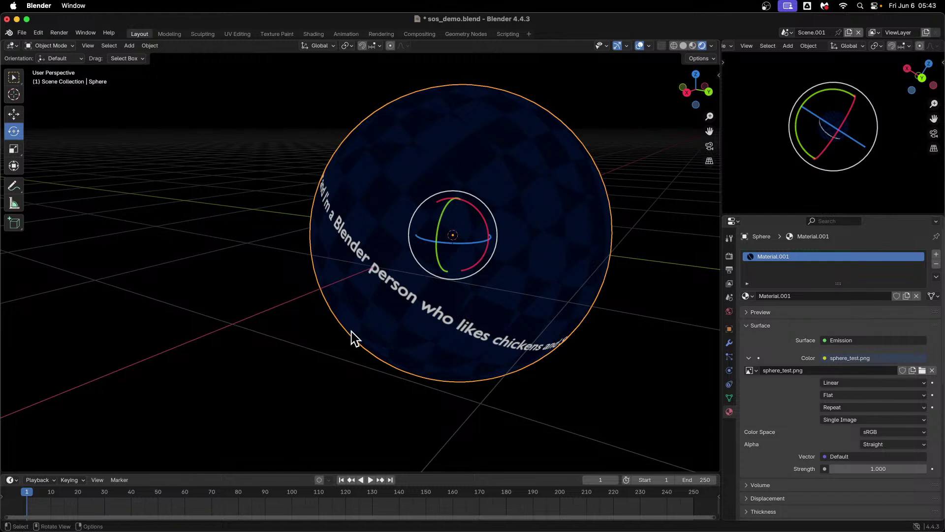
pyautogui.keyDown('shift'); pyautogui.moveTo(406, 348); pyautogui.dragTo(356, 353, button='middle'); pyautogui.keyUp('shift')
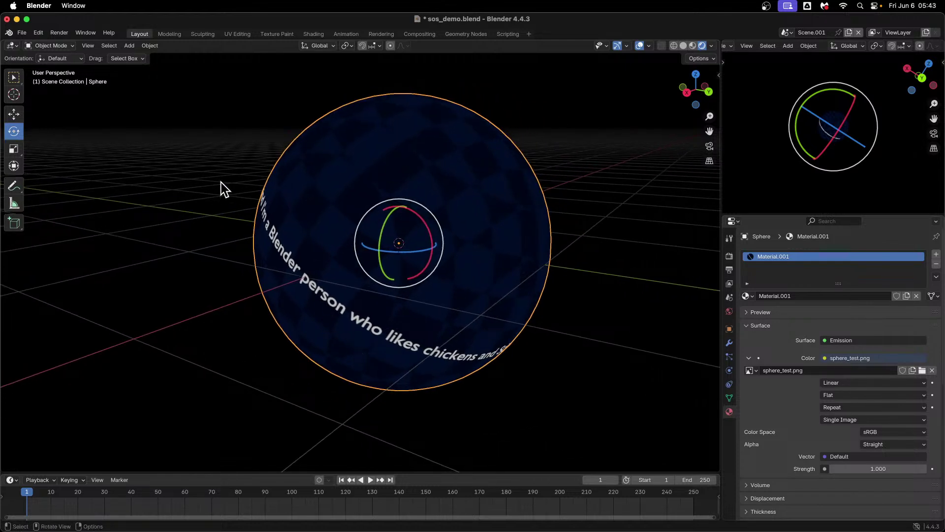
pyautogui.moveTo(224, 182); pyautogui.dragTo(302, 182, button='middle')
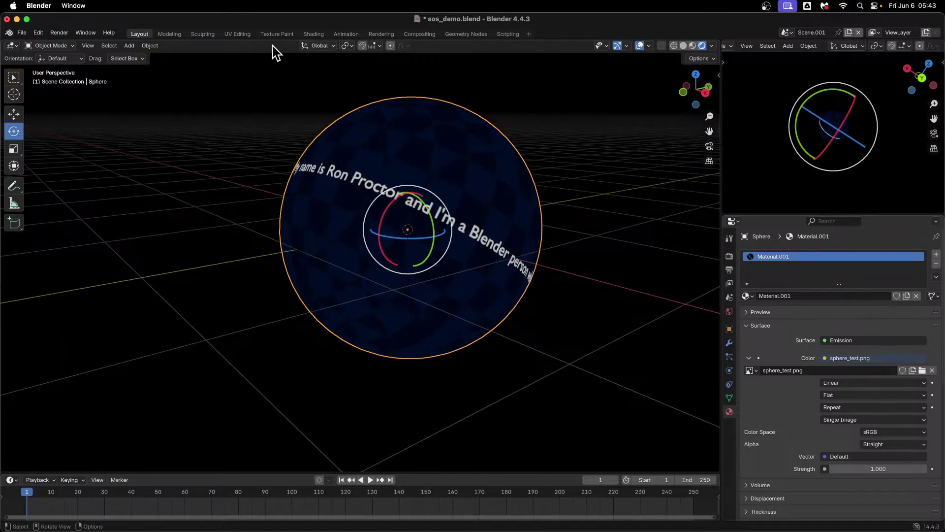
pyautogui.click(237, 34)
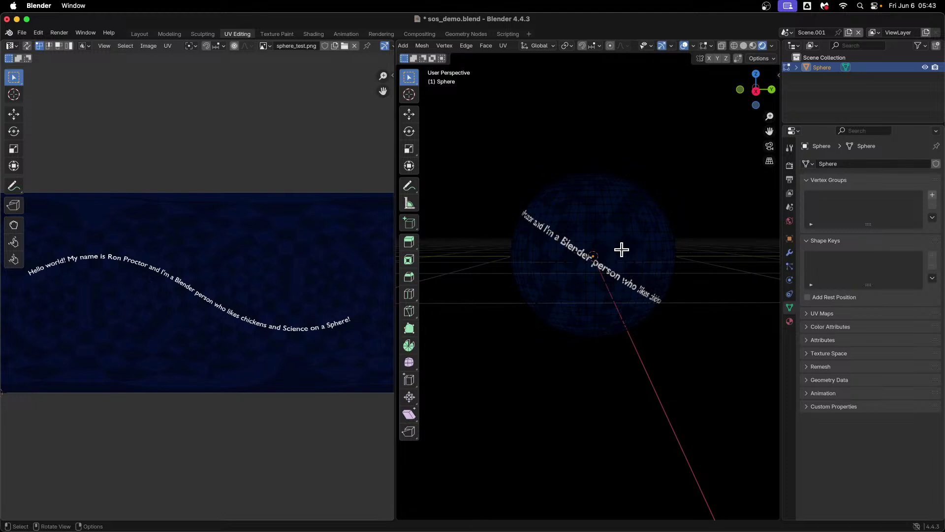
pyautogui.click(141, 34)
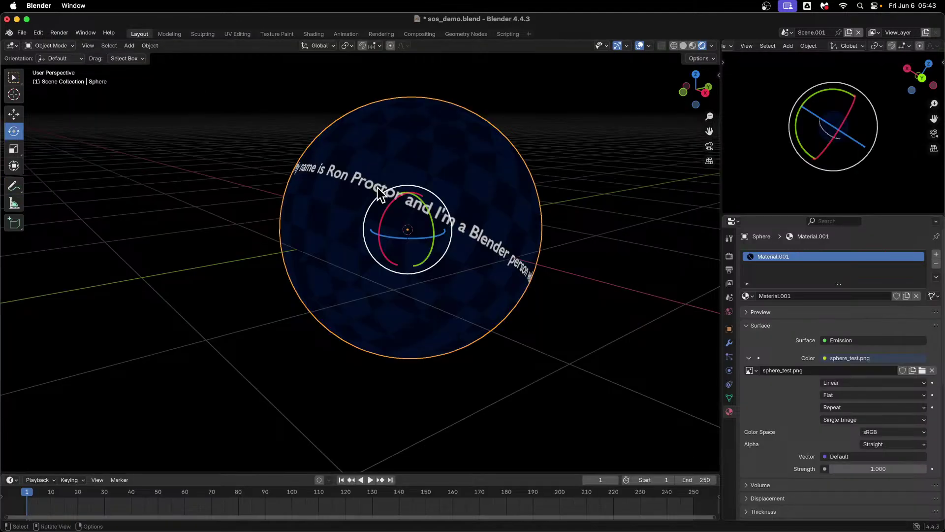
# - Delete the textured sphere from the scene and set the main viewport to solid shading
pyautogui.press('x')
pyautogui.press('Return')
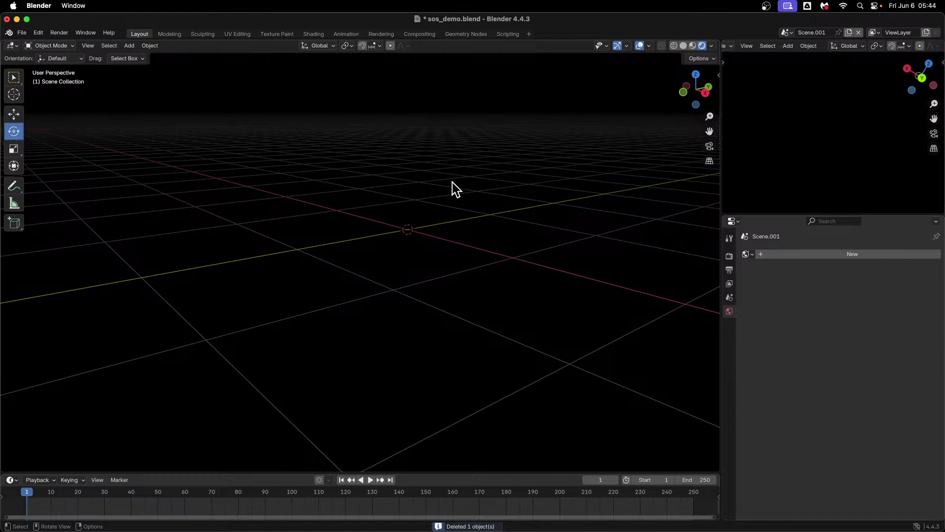
pyautogui.click(682, 45)
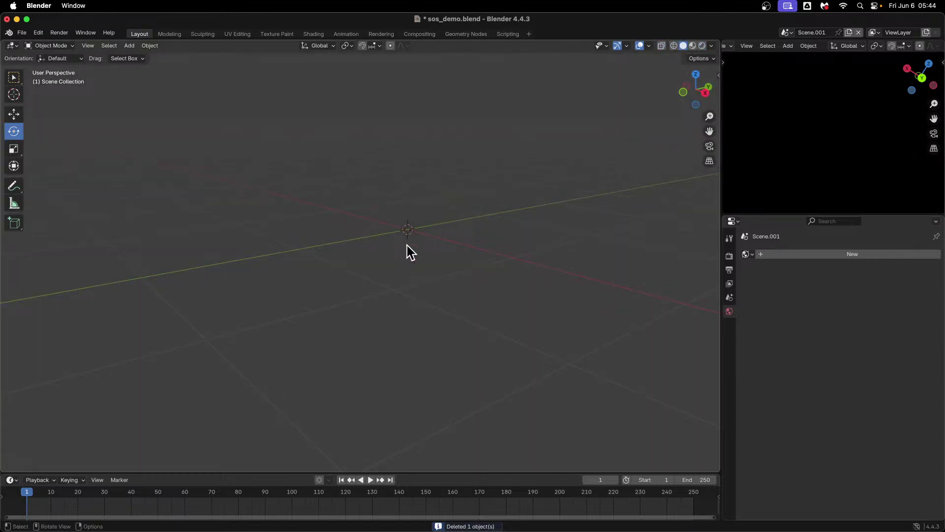
# - Add a UV sphere mesh at the world origin
pyautogui.scroll(3, 415, 292)
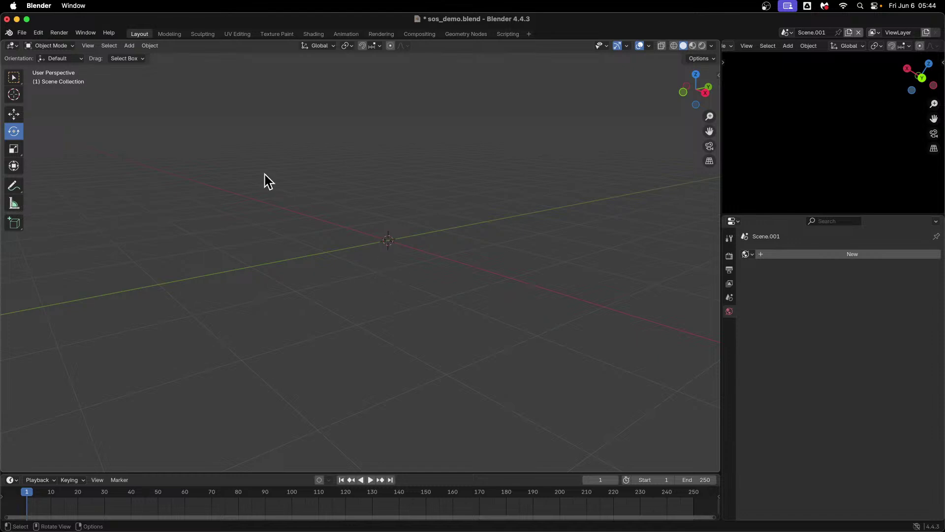
pyautogui.click(128, 45)
pyautogui.moveTo(141, 58)
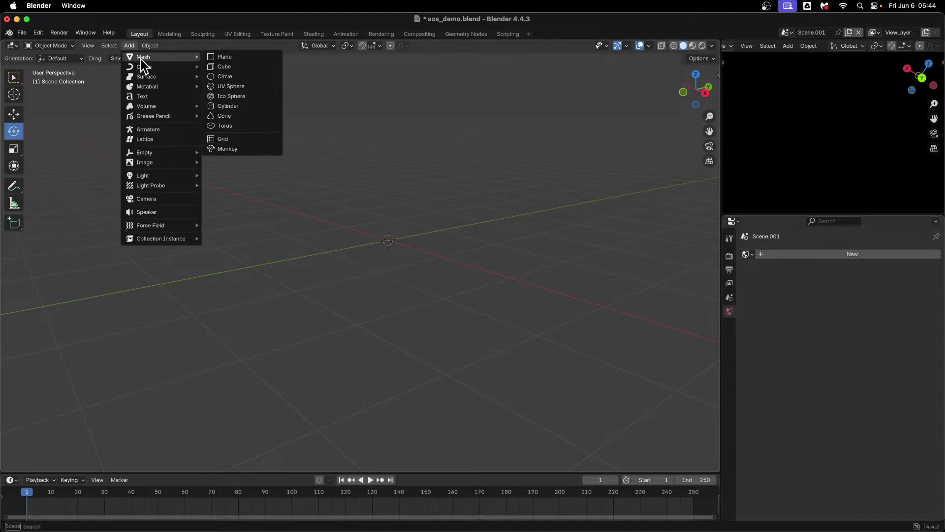
pyautogui.click(251, 87)
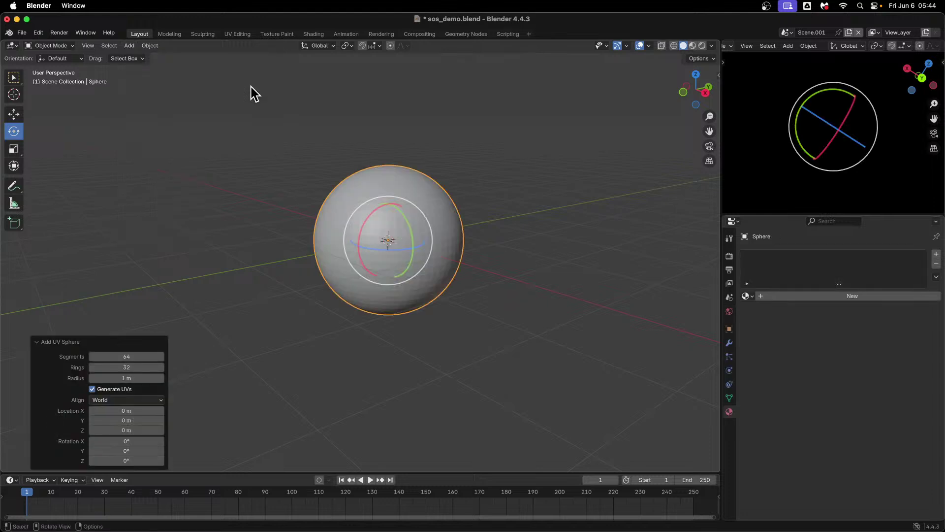
# - Review the new UV sphere's segment and ring settings without changing them, leaving the creation options collapsed
pyautogui.click(140, 358)
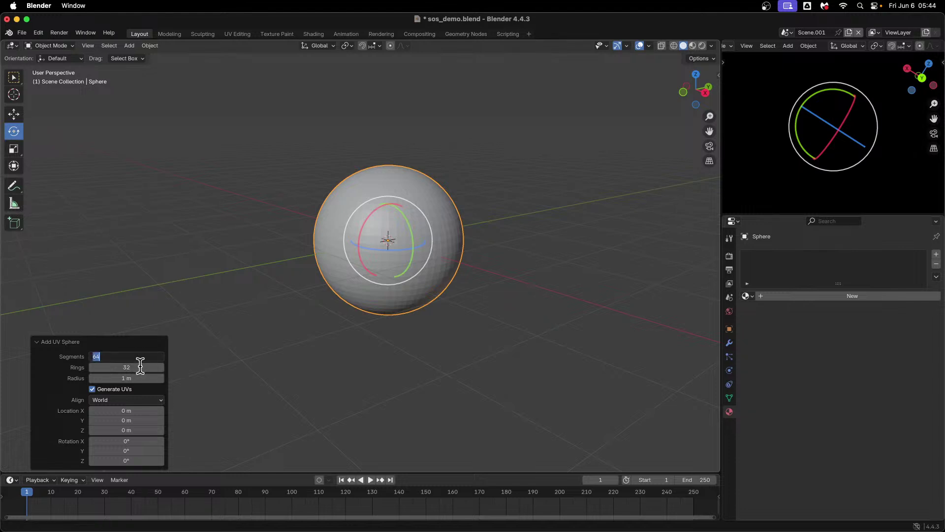
pyautogui.press('Escape')
pyautogui.click(137, 358)
pyautogui.press('Escape')
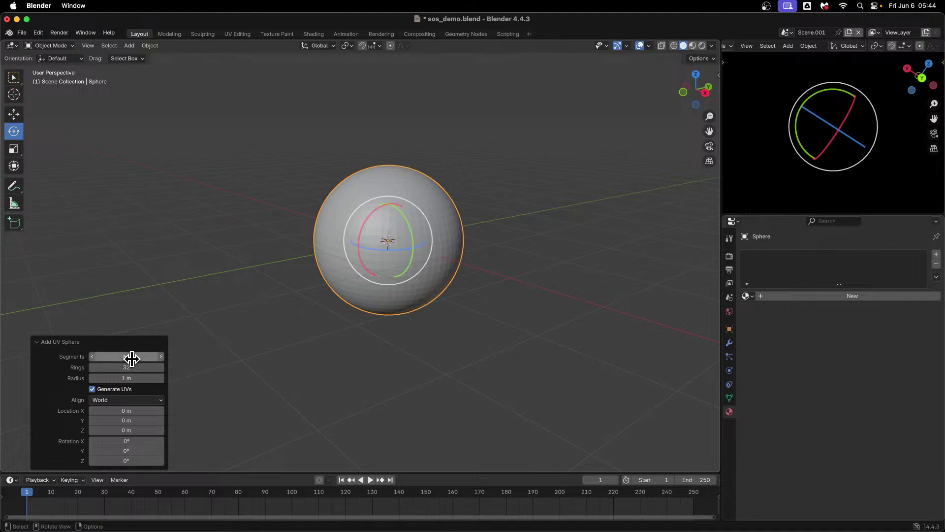
pyautogui.click(73, 345)
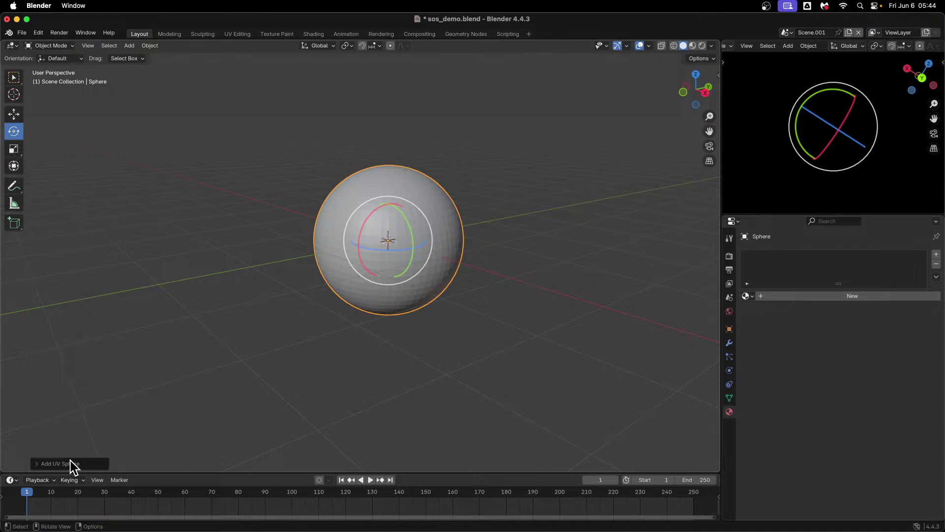
pyautogui.click(53, 465)
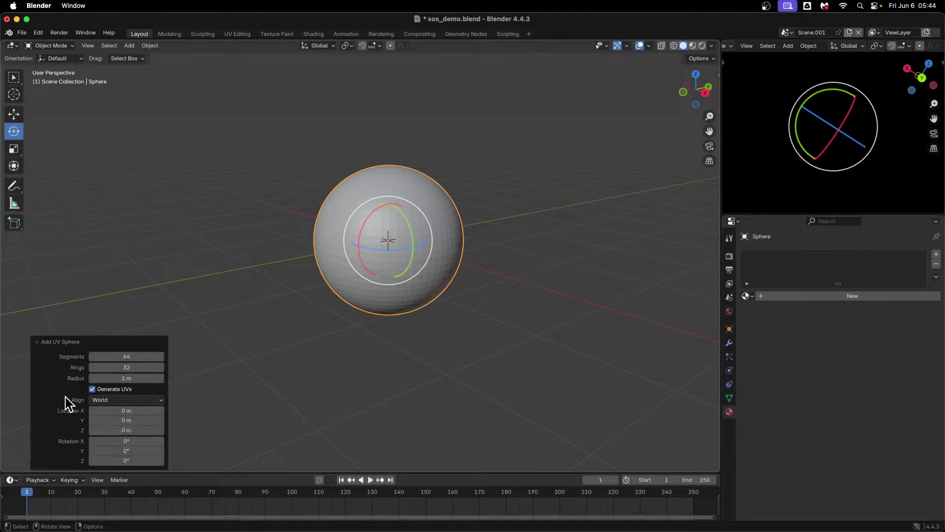
pyautogui.click(69, 342)
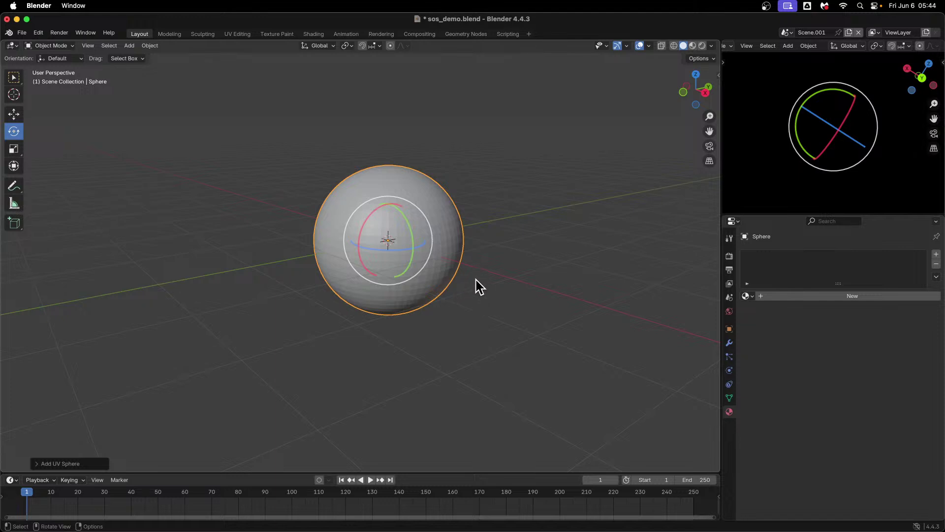
# - Apply Shade Smooth to the new sphere
pyautogui.moveTo(430, 323); pyautogui.dragTo(426, 348, button='middle')
pyautogui.scroll(2, 427, 362)
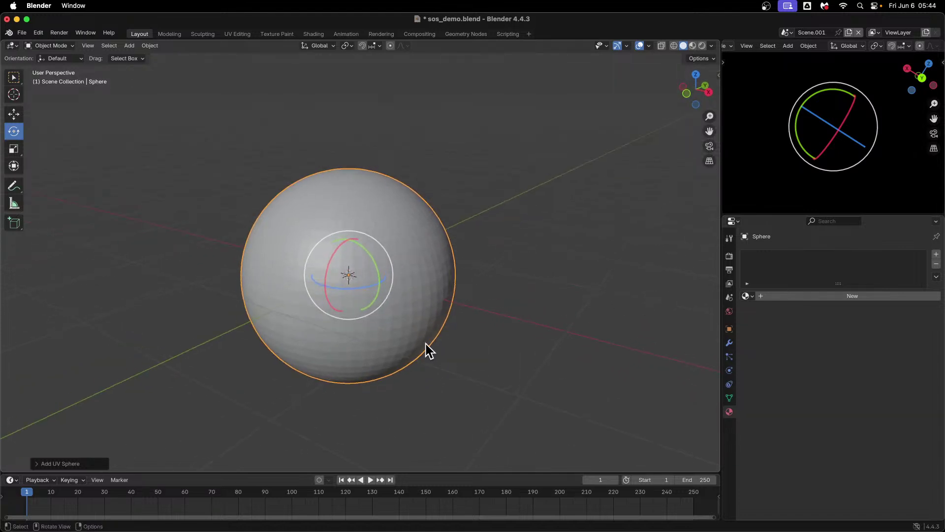
pyautogui.rightClick(416, 290)
pyautogui.rightClick(416, 263)
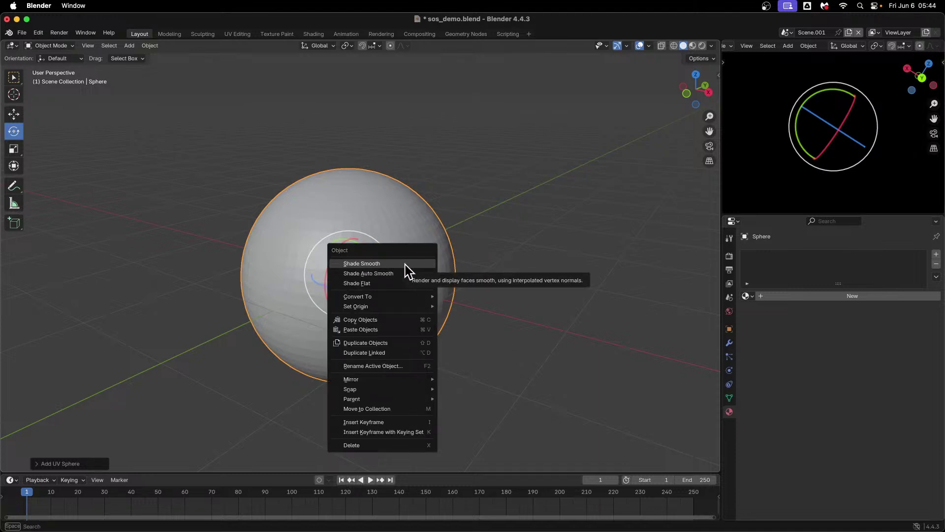
pyautogui.click(404, 265)
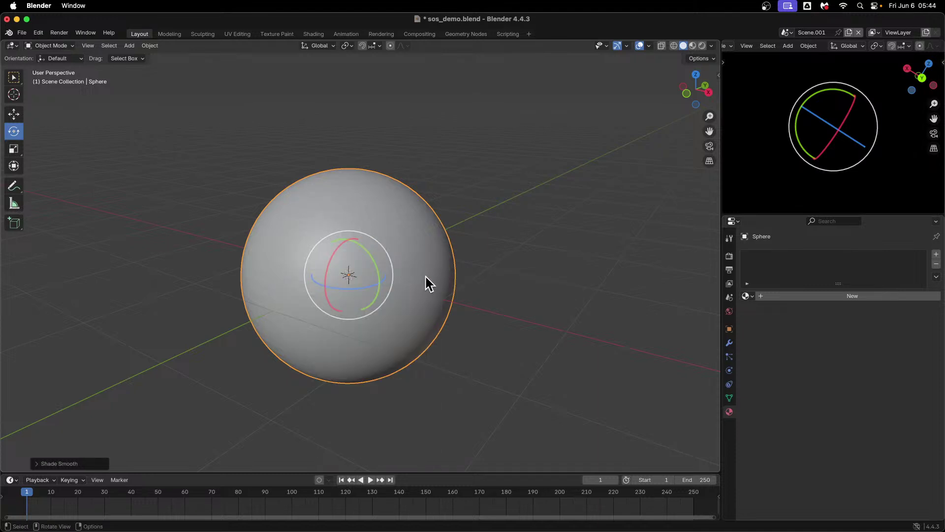
# - Create a new material for the sphere and set its surface shader to Emission
pyautogui.moveTo(431, 384); pyautogui.dragTo(433, 326, button='middle')
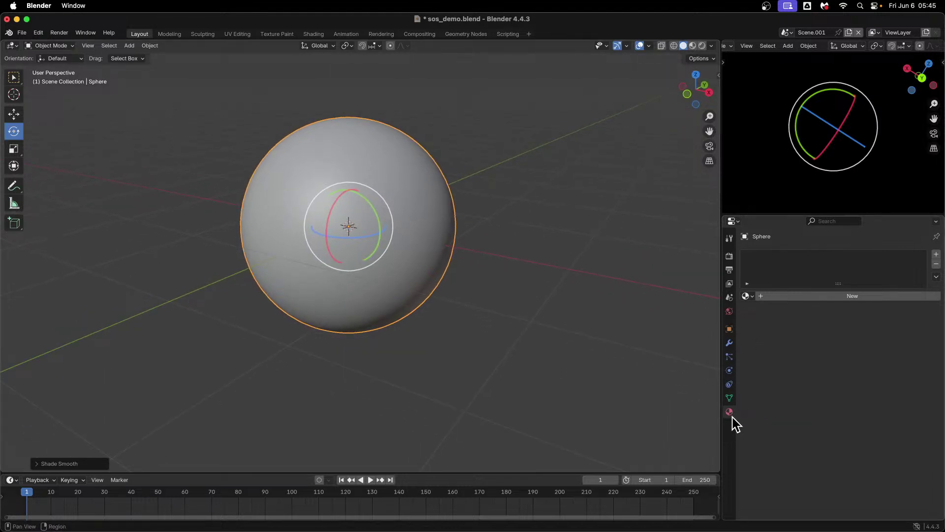
pyautogui.click(729, 329)
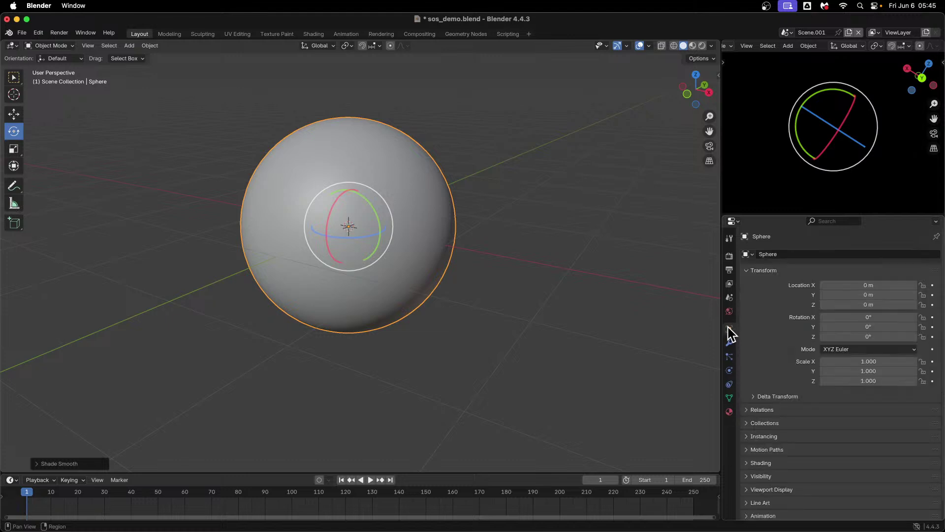
pyautogui.click(730, 369)
pyautogui.click(730, 385)
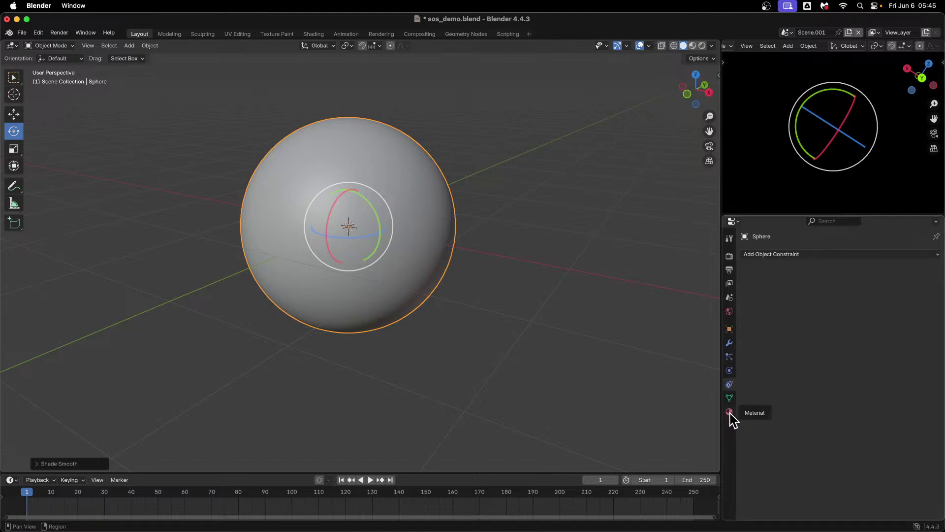
pyautogui.click(729, 412)
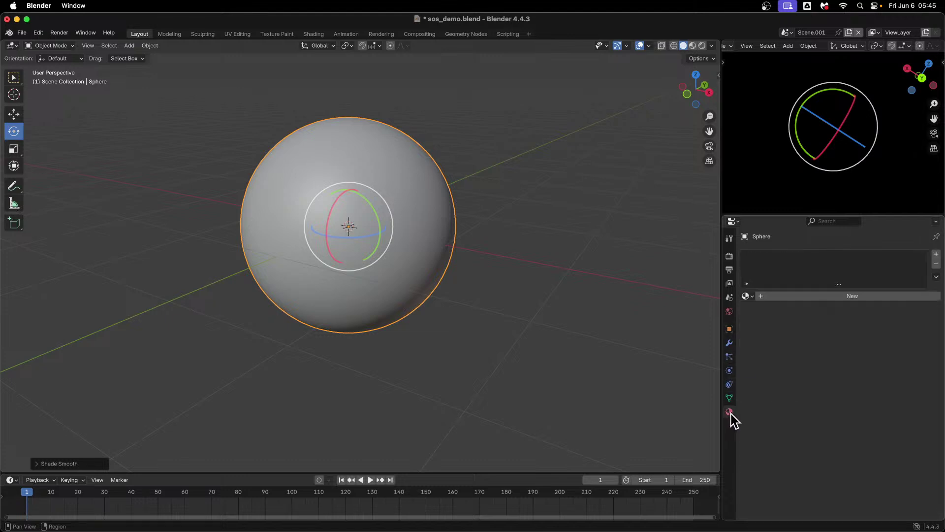
pyautogui.click(795, 296)
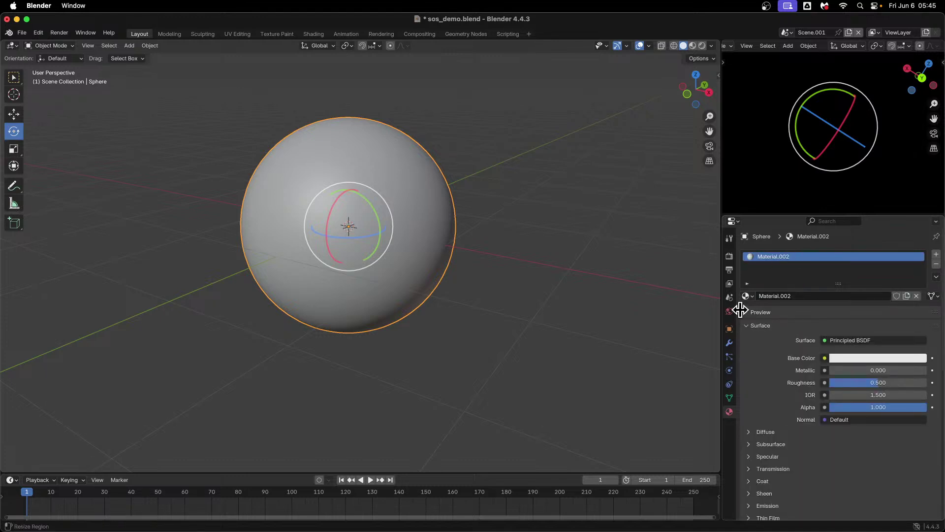
pyautogui.click(845, 341)
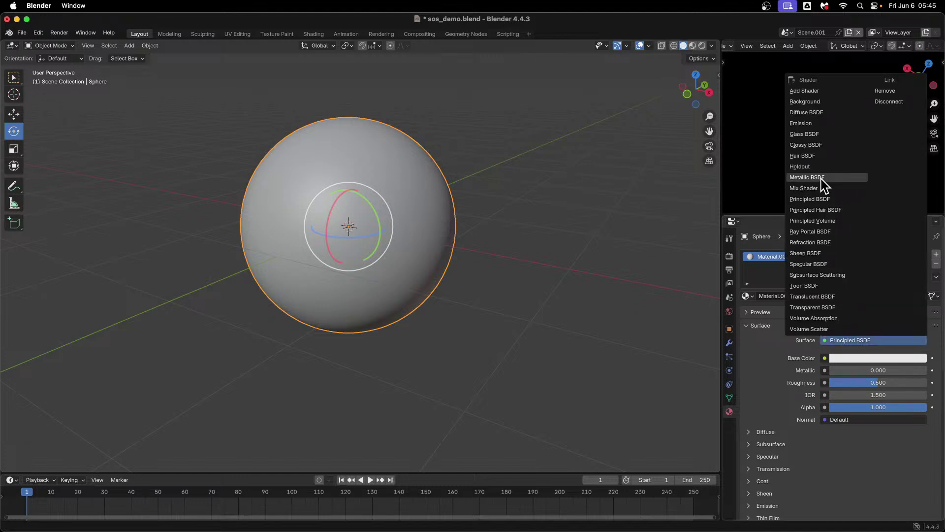
pyautogui.click(820, 123)
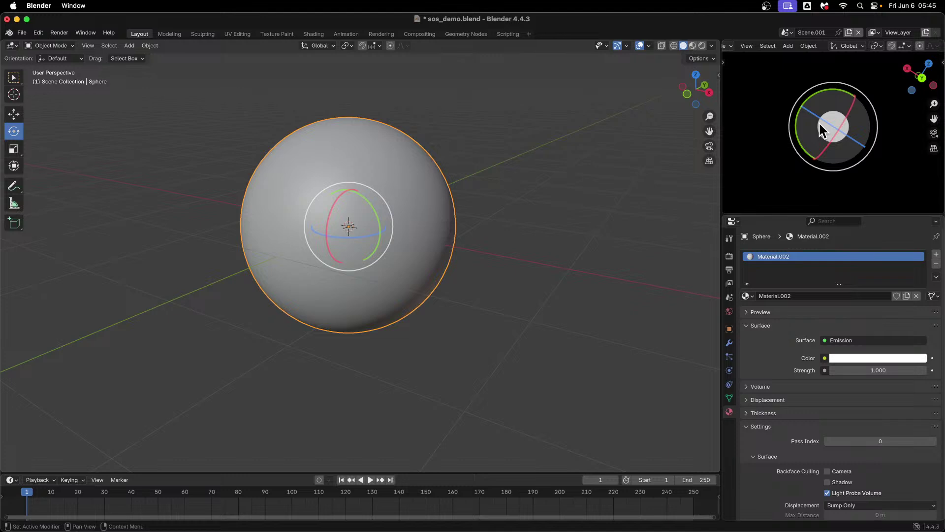
# - Set the material's emission color to a pinkish red, #FF6770FF
pyautogui.click(846, 359)
pyautogui.moveTo(873, 236)
pyautogui.mouseDown()
pyautogui.moveTo(872, 250)
pyautogui.moveTo(887, 250)
pyautogui.moveTo(873, 258)
pyautogui.mouseUp()
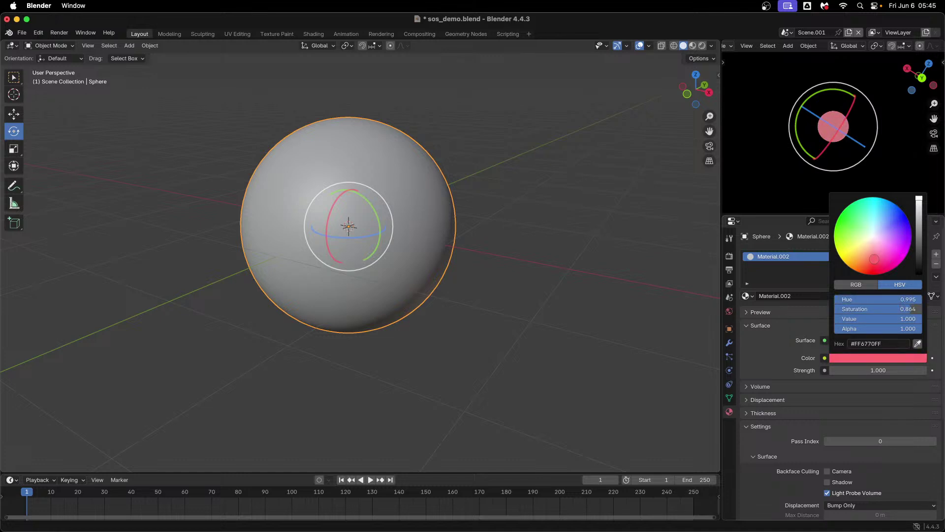
pyautogui.click(849, 362)
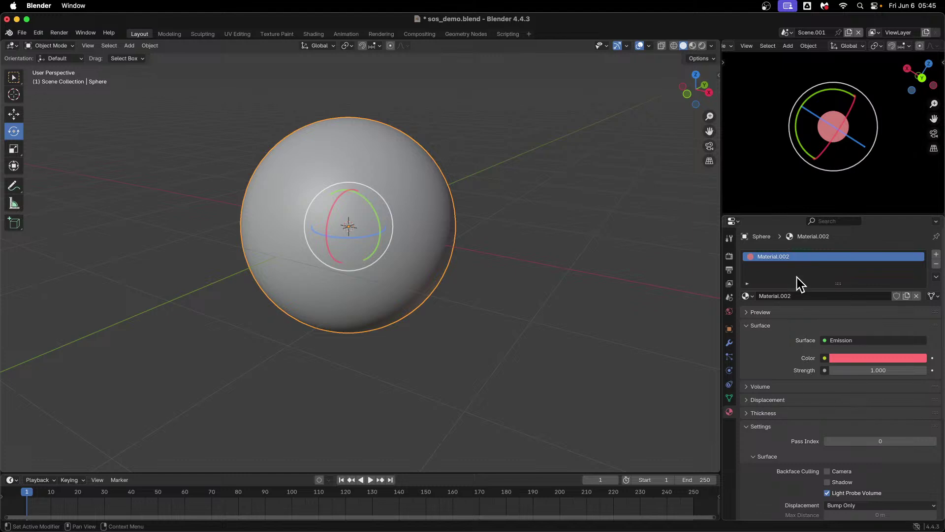
# - Link an Image Texture to the sphere material's emission color and load frame_0002.png from the Desktop frames folder
pyautogui.click(825, 359)
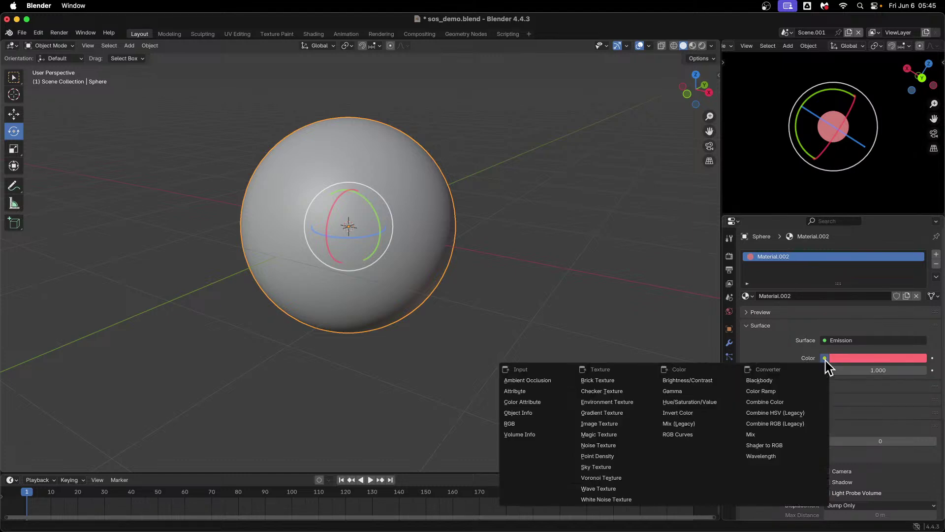
pyautogui.click(622, 424)
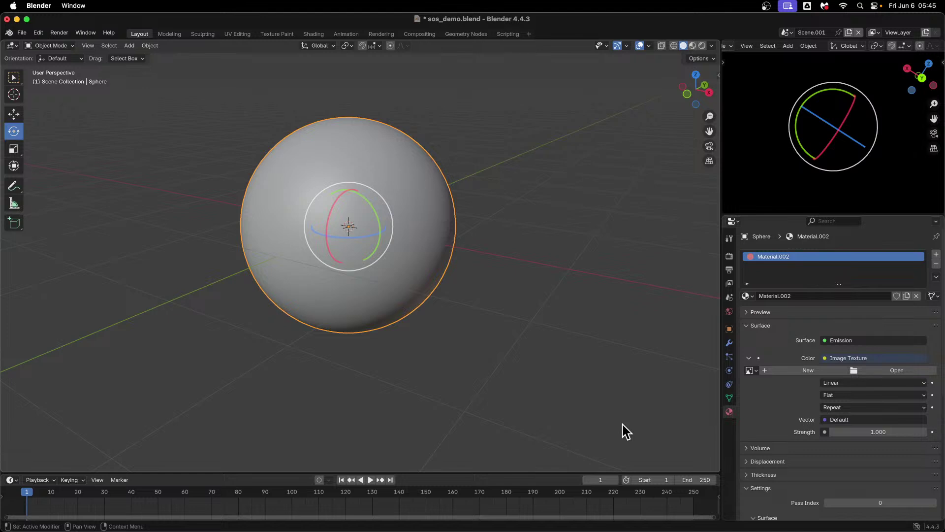
pyautogui.click(863, 370)
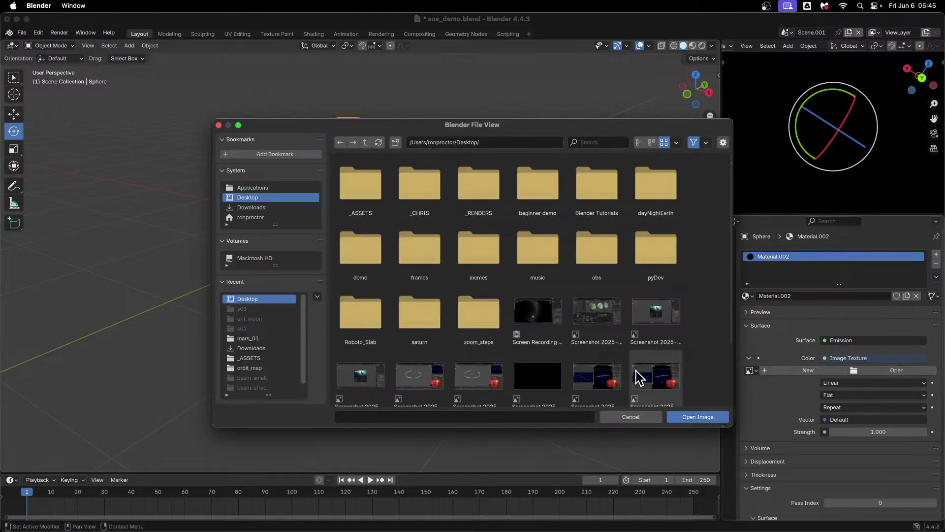
pyautogui.scroll(-3, 661, 369)
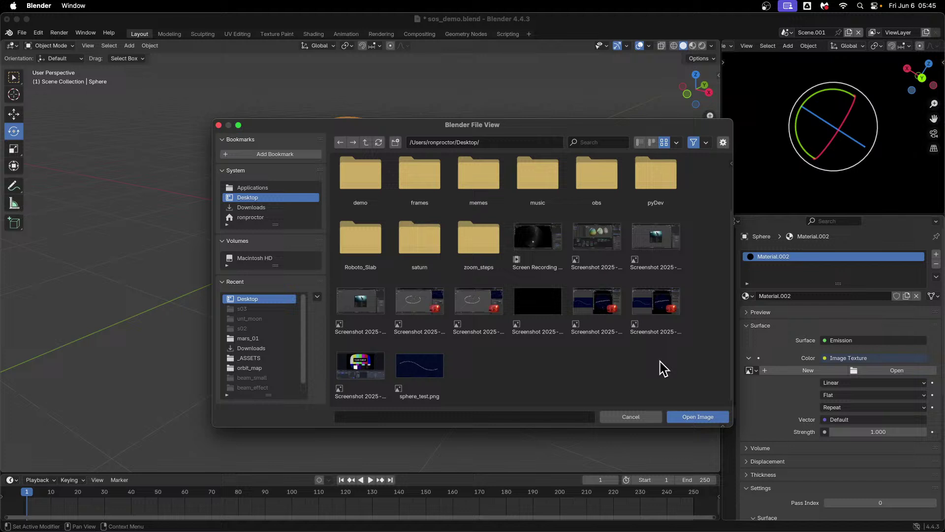
pyautogui.click(426, 368)
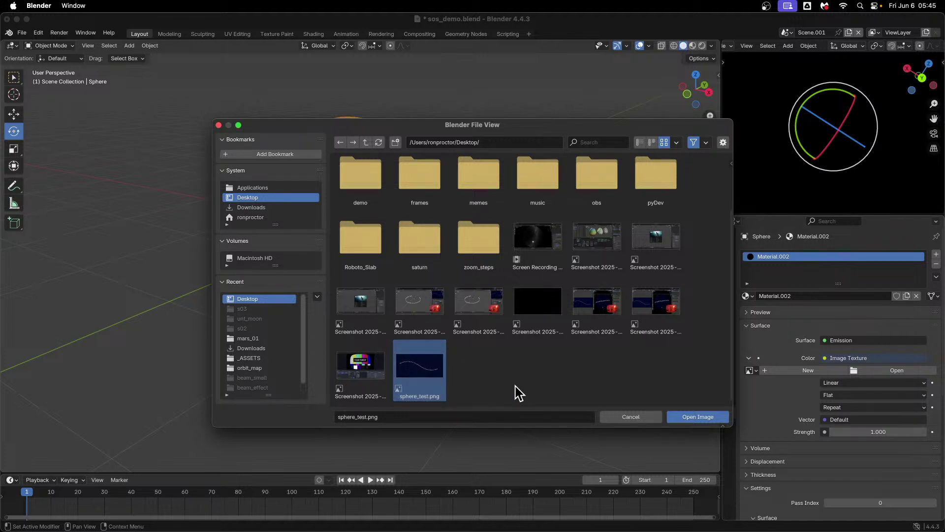
pyautogui.click(427, 172)
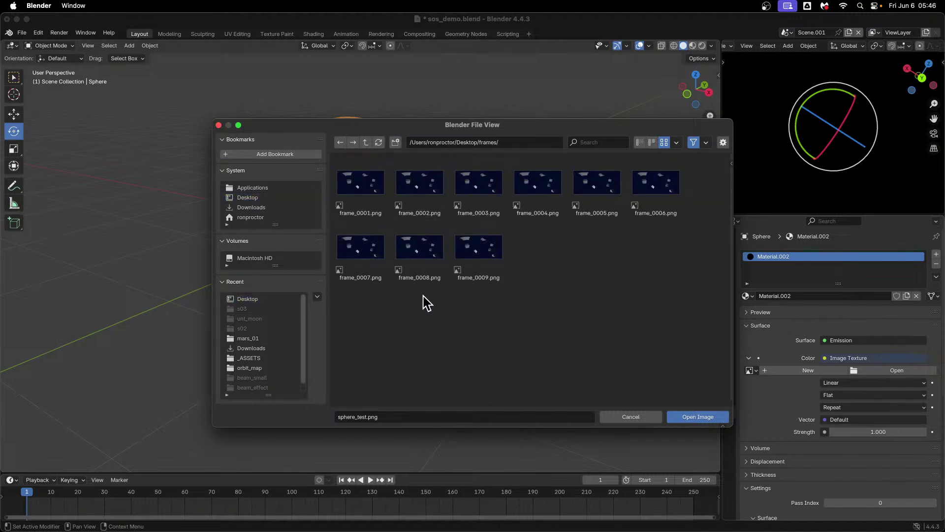
pyautogui.click(419, 186)
pyautogui.click(692, 418)
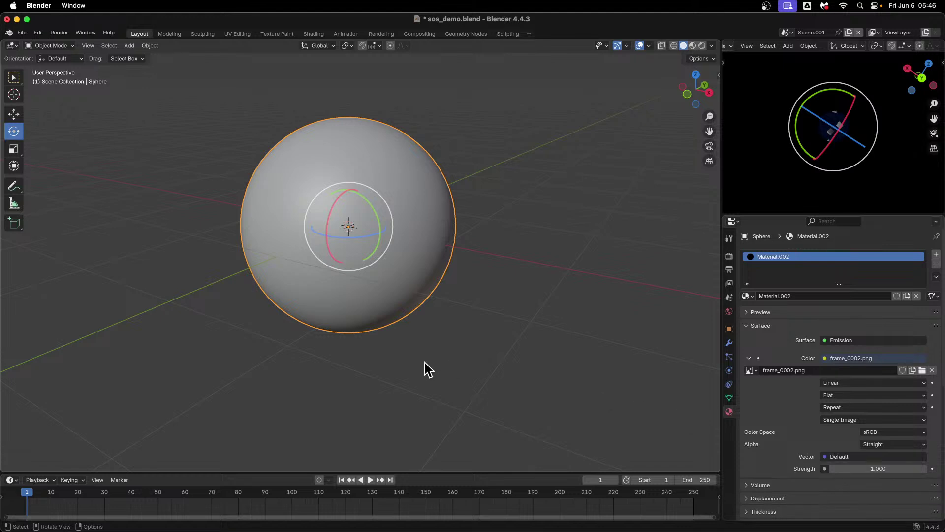
# - Show the textured sphere in the main viewport with rendered shading, hiding the overlays and the rotate gizmo
pyautogui.click(703, 45)
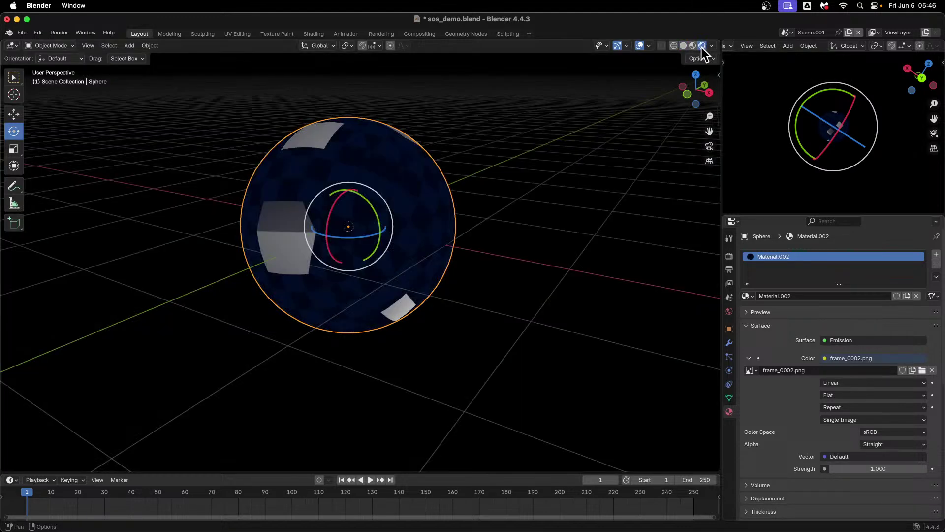
pyautogui.moveTo(465, 282)
pyautogui.mouseDown(button='middle')
pyautogui.moveTo(503, 331)
pyautogui.moveTo(464, 277)
pyautogui.moveTo(477, 301)
pyautogui.moveTo(458, 290)
pyautogui.mouseUp(button='middle')
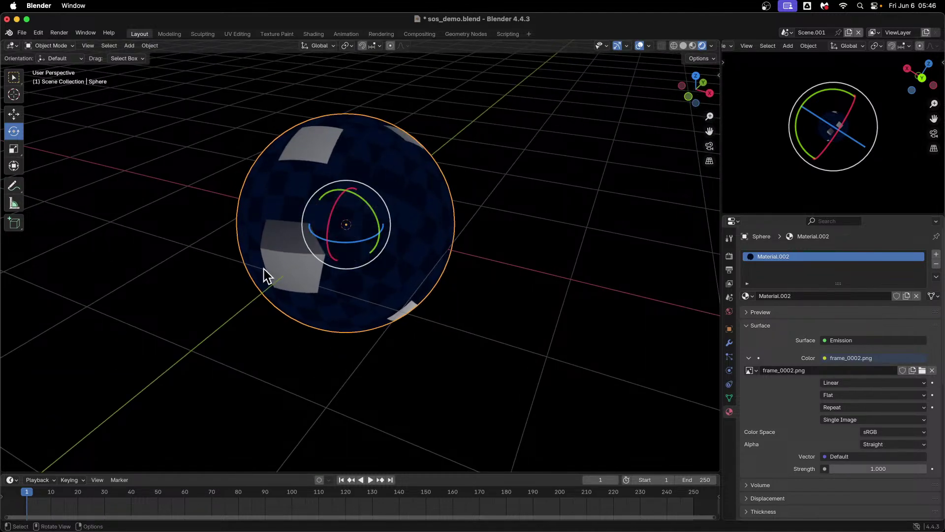
pyautogui.click(640, 47)
pyautogui.click(640, 47)
pyautogui.click(640, 45)
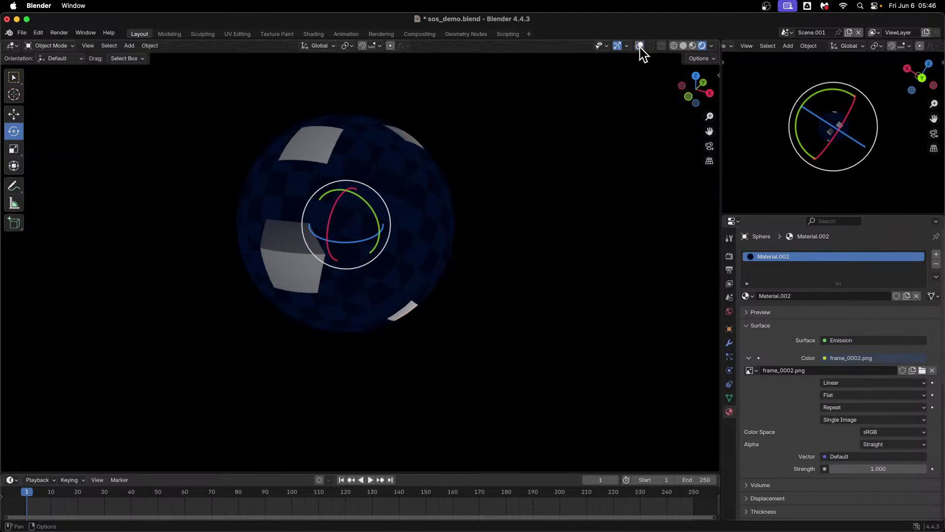
pyautogui.click(494, 212)
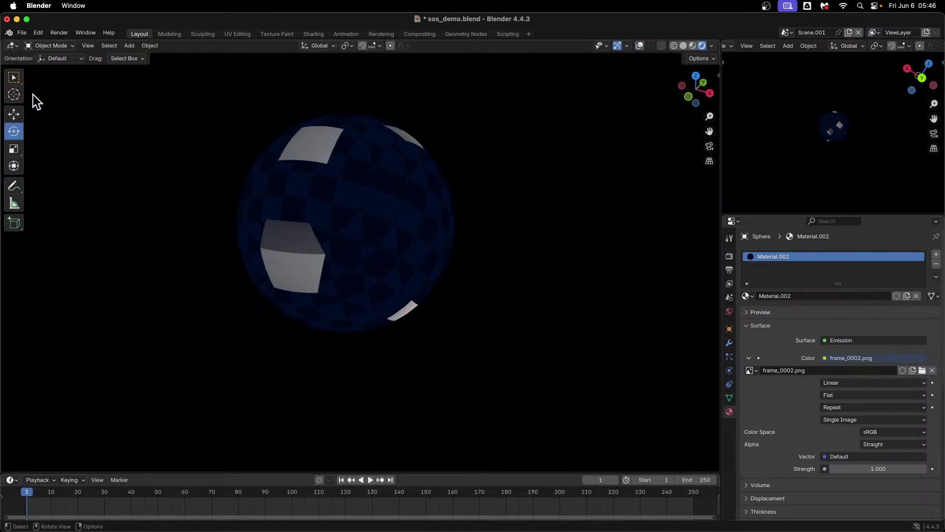
pyautogui.click(13, 77)
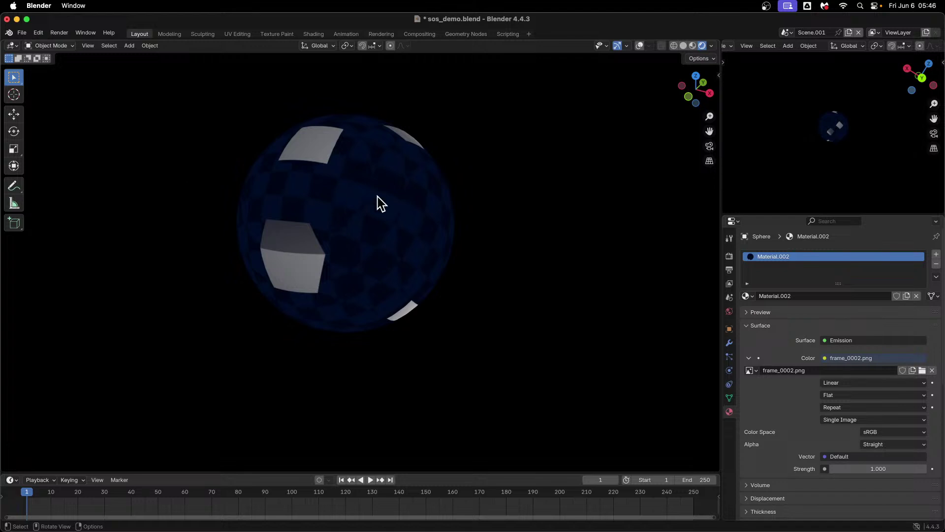
pyautogui.moveTo(302, 332); pyautogui.dragTo(363, 329, button='middle')
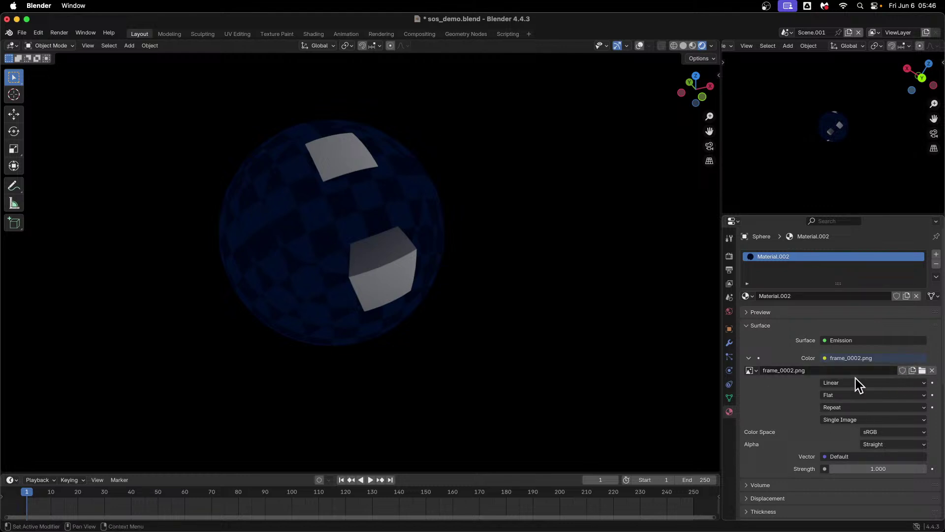
# - Replace the material's texture image with sphere_test.png from the Desktop
pyautogui.click(922, 371)
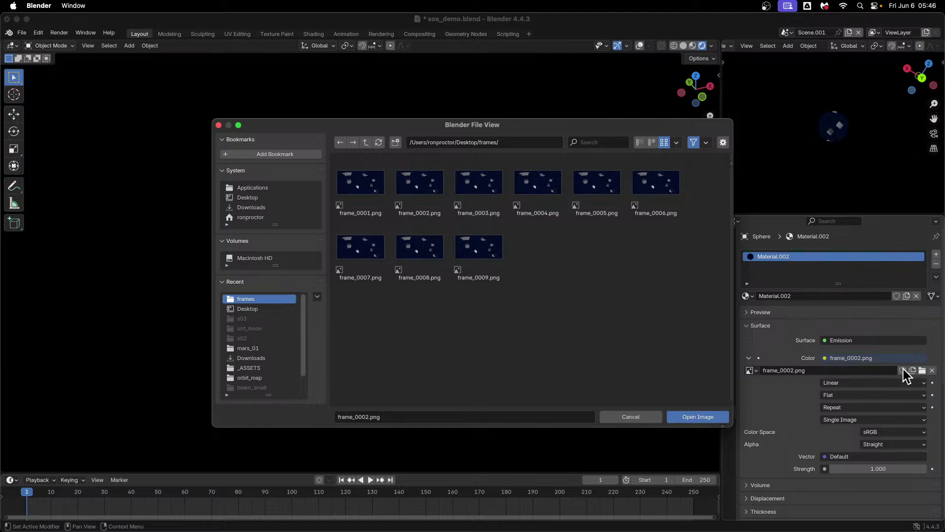
pyautogui.click(365, 143)
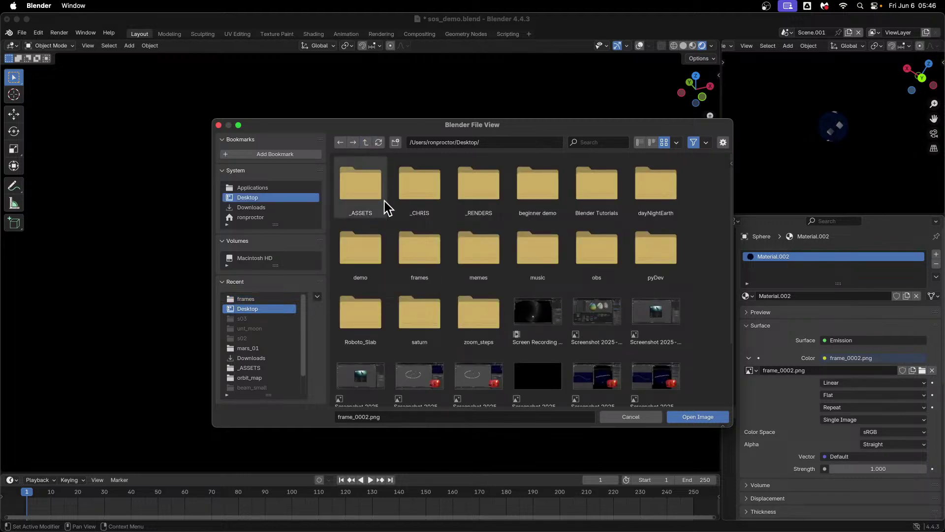
pyautogui.scroll(-3, 443, 300)
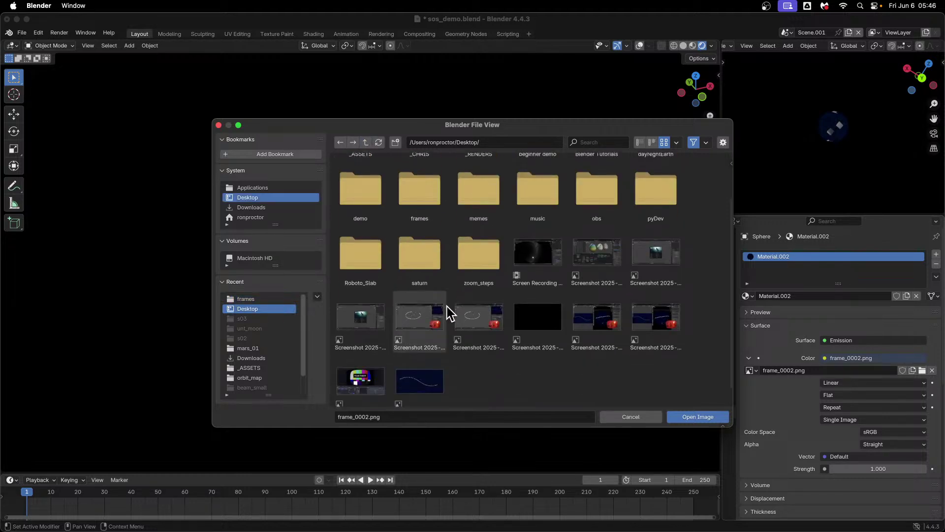
pyautogui.click(421, 377)
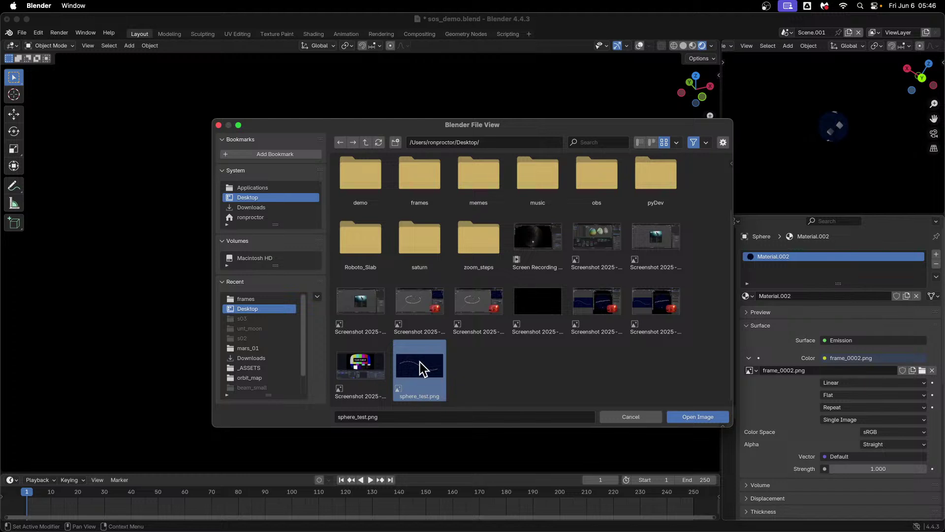
pyautogui.click(695, 417)
pyautogui.moveTo(457, 362); pyautogui.dragTo(509, 345, button='middle')
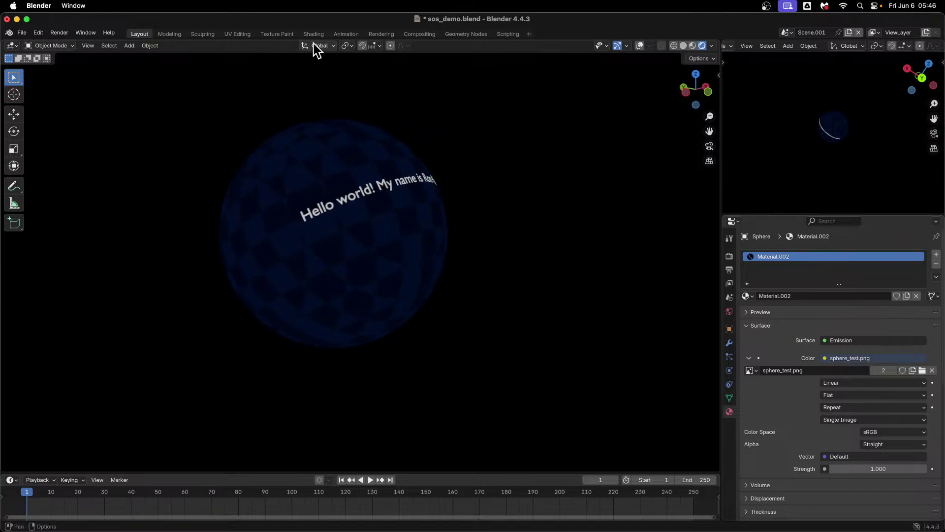
# - Switch to the UV Editing workspace and deselect the sphere's whole mesh
pyautogui.click(240, 34)
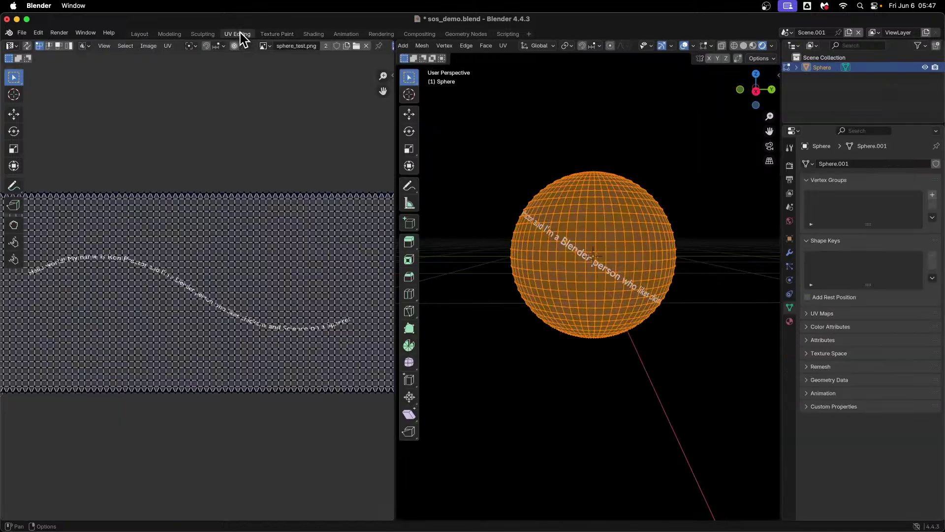
pyautogui.click(265, 161)
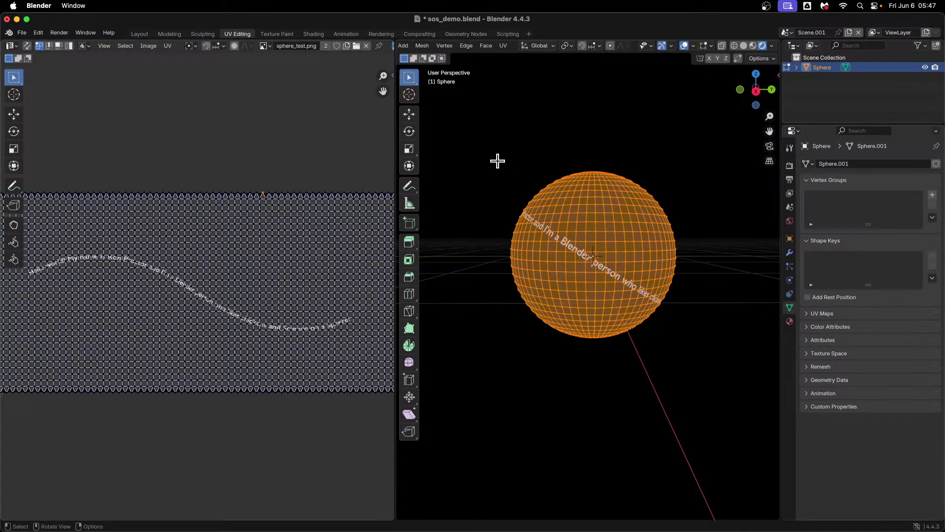
pyautogui.click(497, 166)
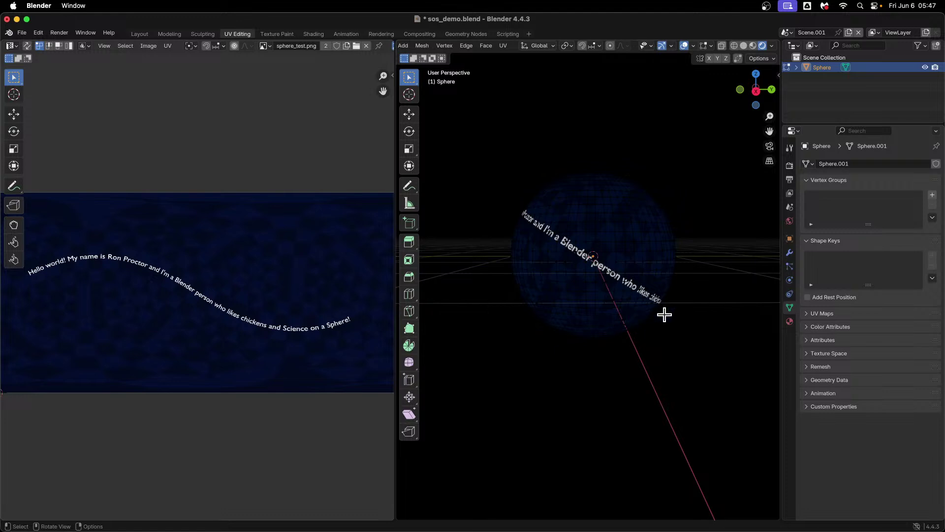
# - Examine how the flat text image wraps around the sphere from several sides, comparing it with the UV layout
pyautogui.moveTo(664, 314)
pyautogui.mouseDown(button='middle')
pyautogui.moveTo(532, 316)
pyautogui.moveTo(707, 315)
pyautogui.moveTo(670, 310)
pyautogui.mouseUp(button='middle')
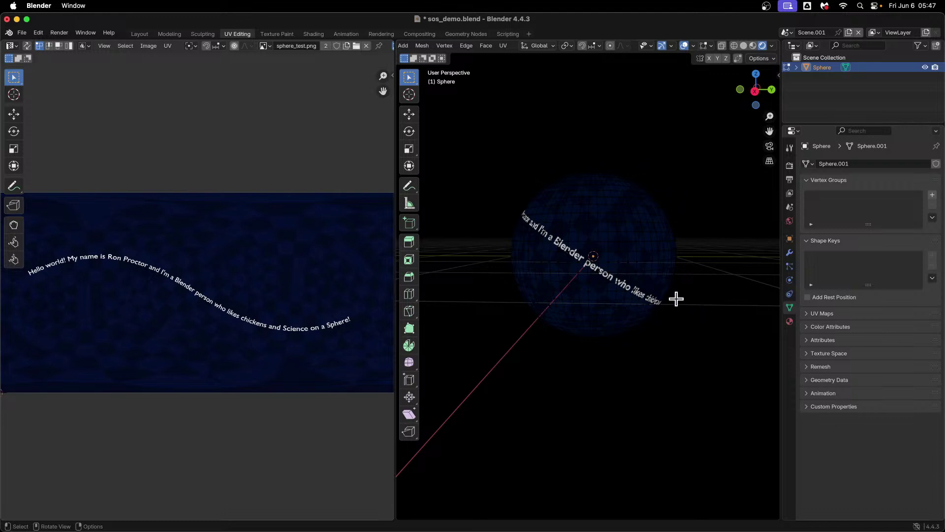
pyautogui.moveTo(504, 326); pyautogui.dragTo(467, 337, button='middle')
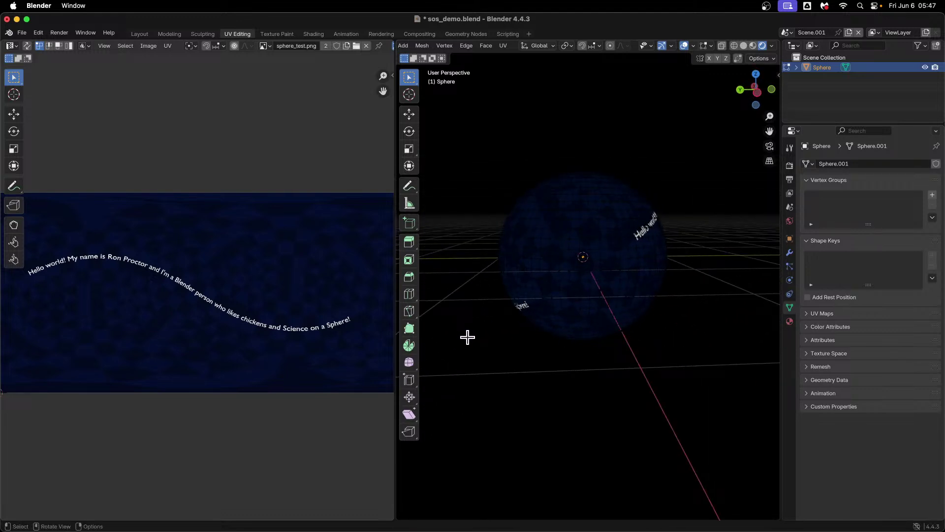
pyautogui.moveTo(530, 147); pyautogui.dragTo(427, 146, button='middle')
pyautogui.moveTo(664, 238); pyautogui.dragTo(687, 283, button='middle')
pyautogui.press('Tab')
pyautogui.press('Tab')
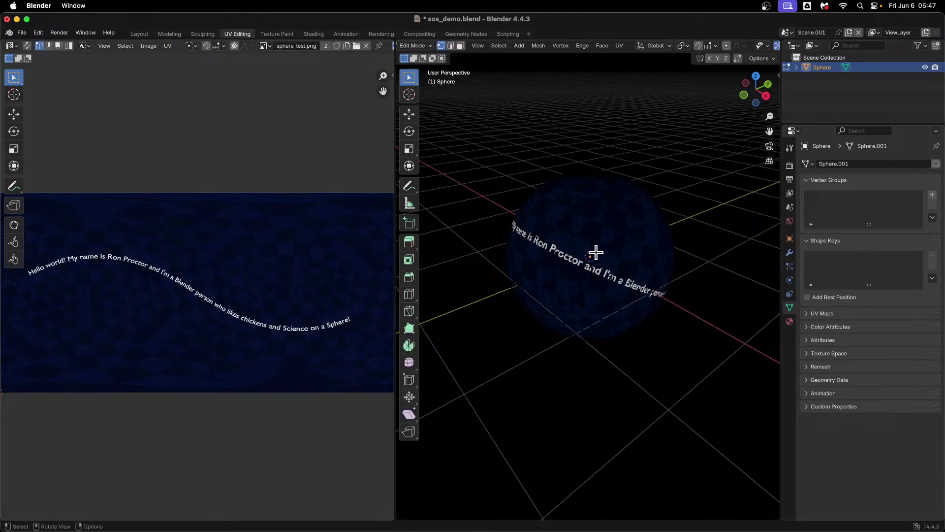
pyautogui.scroll(4, 596, 253)
pyautogui.scroll(-2, 637, 256)
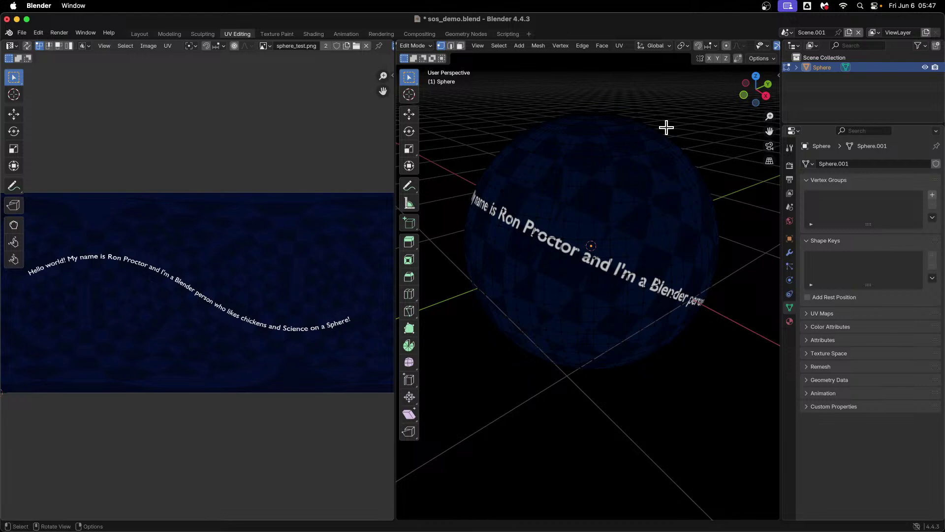
pyautogui.moveTo(617, 227); pyautogui.dragTo(635, 255, button='middle')
pyautogui.scroll(2, 611, 262)
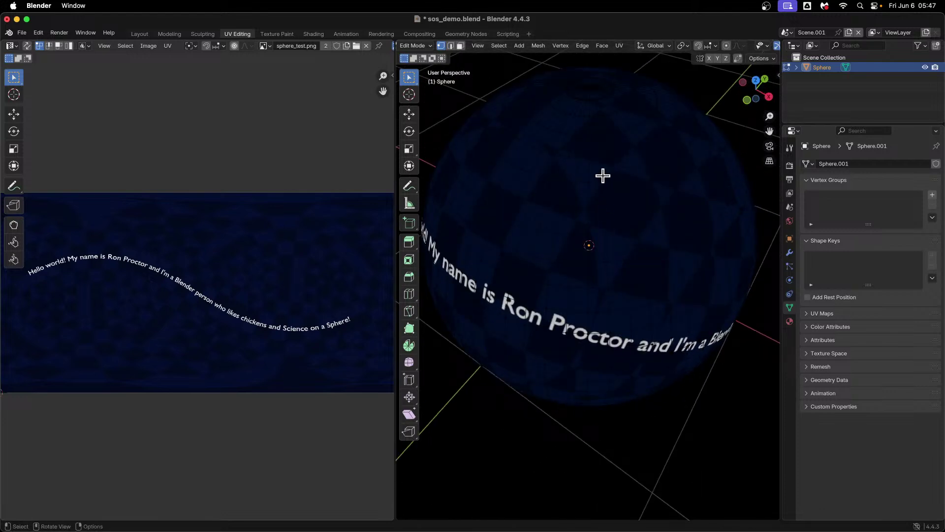
# - Switch to face selection and pick single faces around the sphere's text to compare their positions in the UV layout
pyautogui.click(460, 45)
pyautogui.moveTo(595, 277); pyautogui.dragTo(621, 254, button='middle')
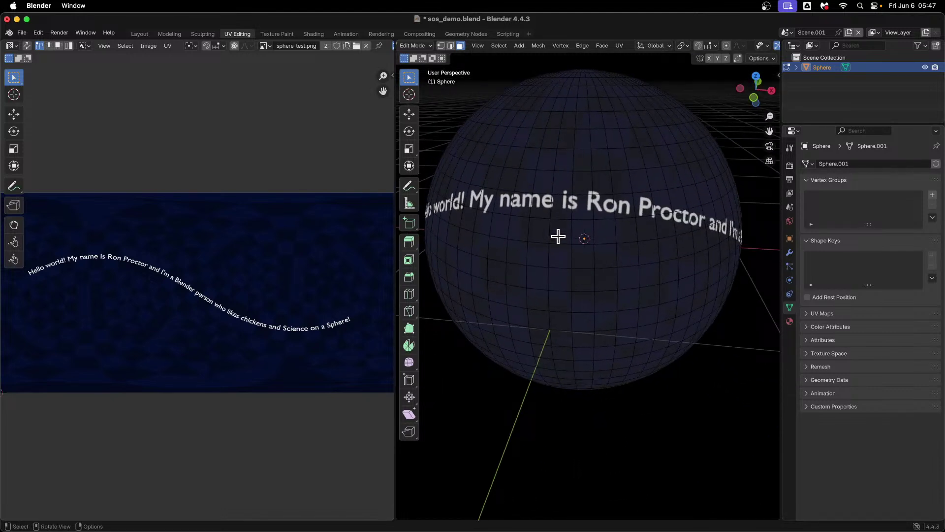
pyautogui.click(559, 165)
pyautogui.click(564, 185)
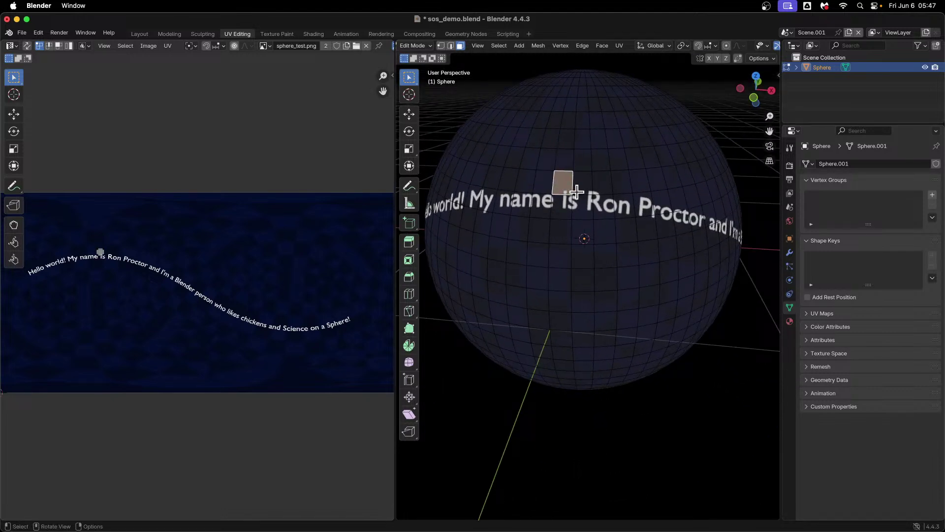
pyautogui.click(603, 184)
pyautogui.click(603, 207)
pyautogui.click(628, 237)
pyautogui.click(605, 256)
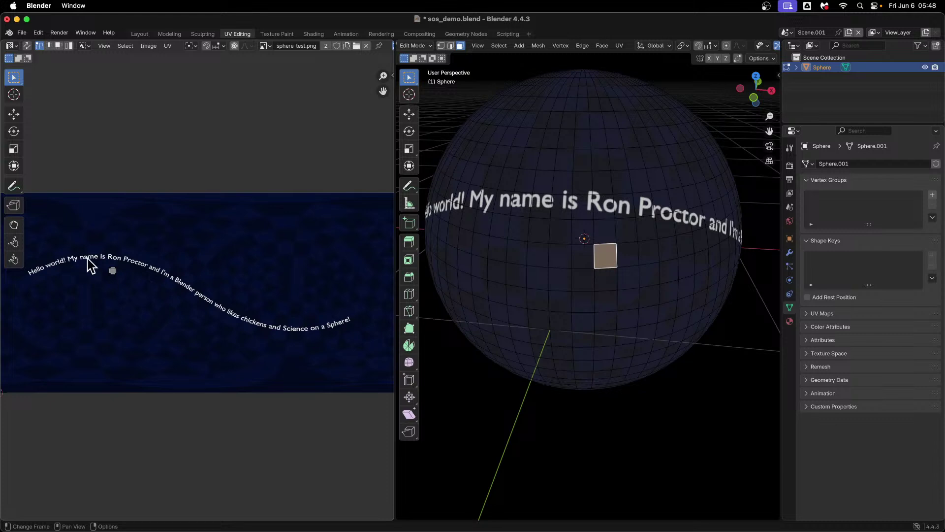
pyautogui.click(566, 207)
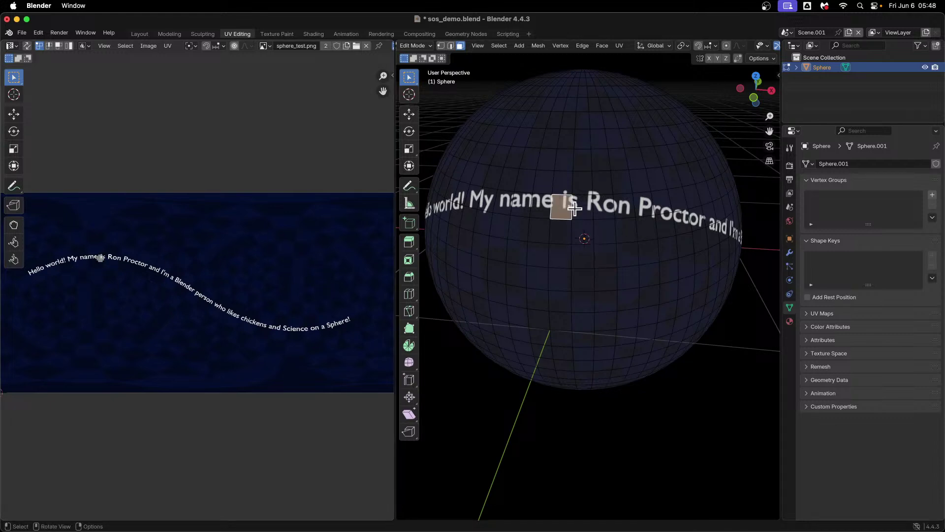
pyautogui.click(602, 204)
pyautogui.click(624, 206)
pyautogui.click(615, 189)
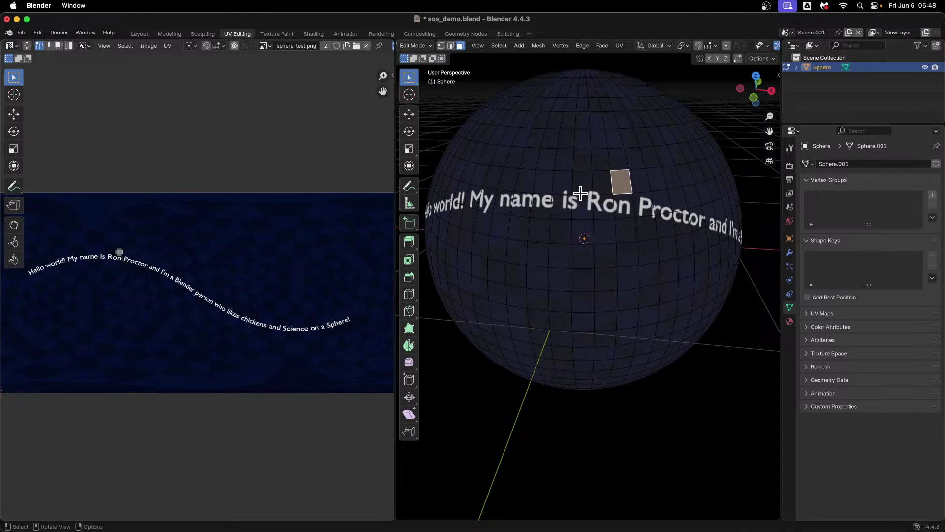
# - Select a three-by-three block of faces around the first name in the sphere's text and inspect the matching UV faces up close
pyautogui.click(582, 183)
pyautogui.keyDown('shift'); pyautogui.click(610, 186); pyautogui.keyUp('shift')
pyautogui.keyDown('shift'); pyautogui.click(622, 183); pyautogui.keyUp('shift')
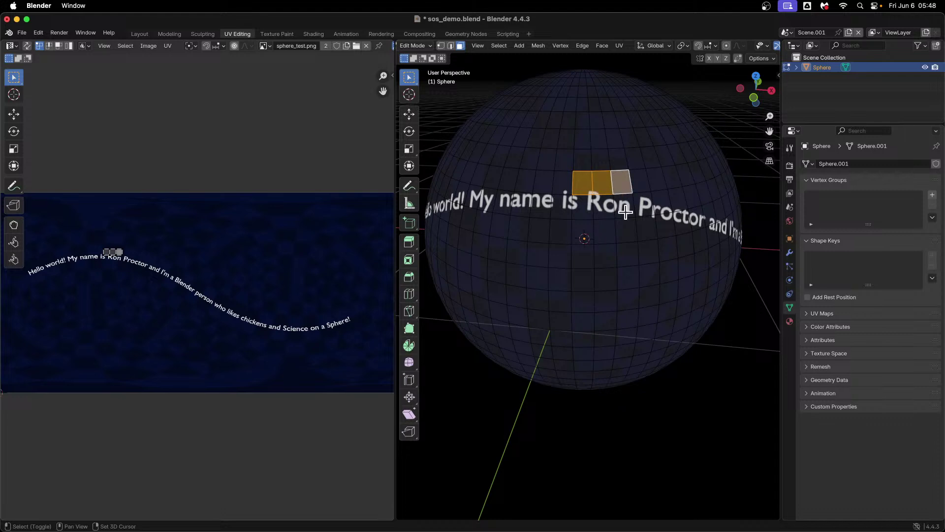
pyautogui.keyDown('shift'); pyautogui.click(624, 206); pyautogui.keyUp('shift')
pyautogui.keyDown('shift'); pyautogui.click(625, 229); pyautogui.keyUp('shift')
pyautogui.keyDown('shift'); pyautogui.click(604, 231); pyautogui.keyUp('shift')
pyautogui.keyDown('shift'); pyautogui.click(582, 230); pyautogui.keyUp('shift')
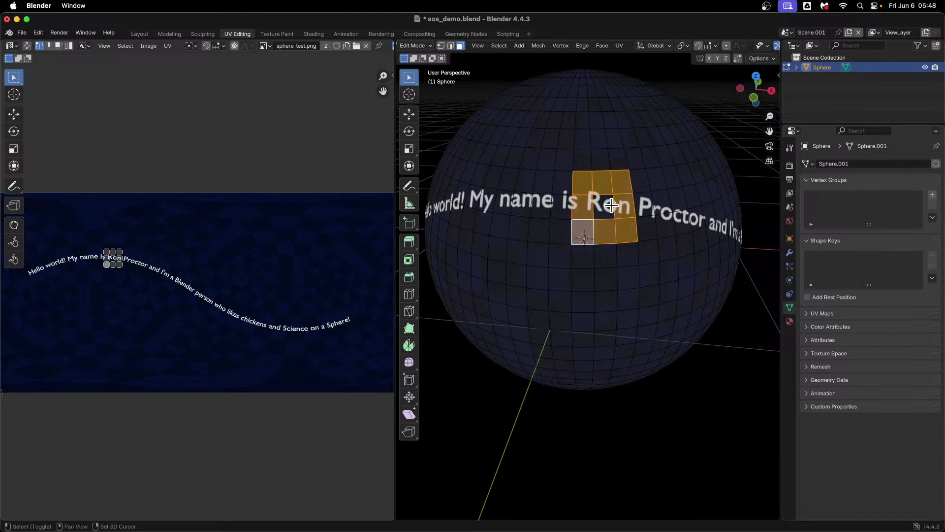
pyautogui.keyDown('shift'); pyautogui.click(605, 206); pyautogui.keyUp('shift')
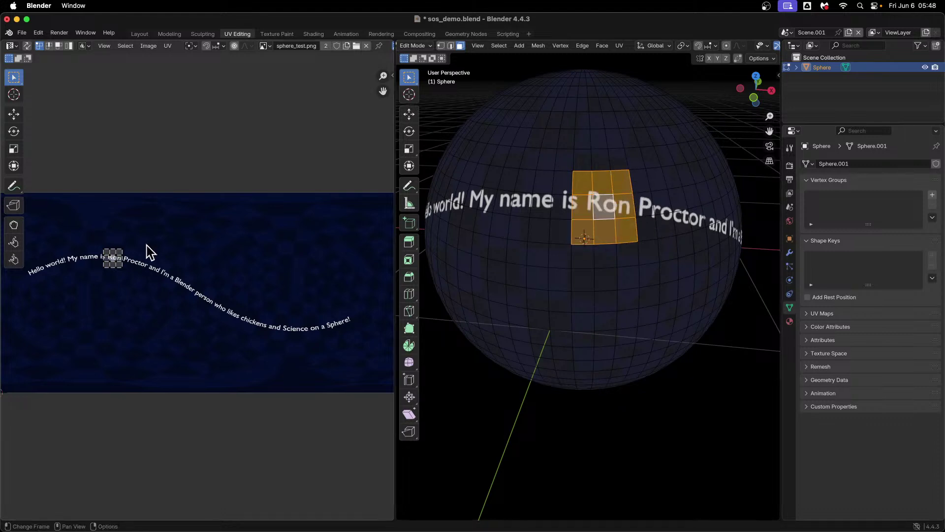
pyautogui.scroll(3, 104, 279)
pyautogui.moveTo(82, 274); pyautogui.dragTo(266, 303, button='middle')
pyautogui.scroll(5, 248, 286)
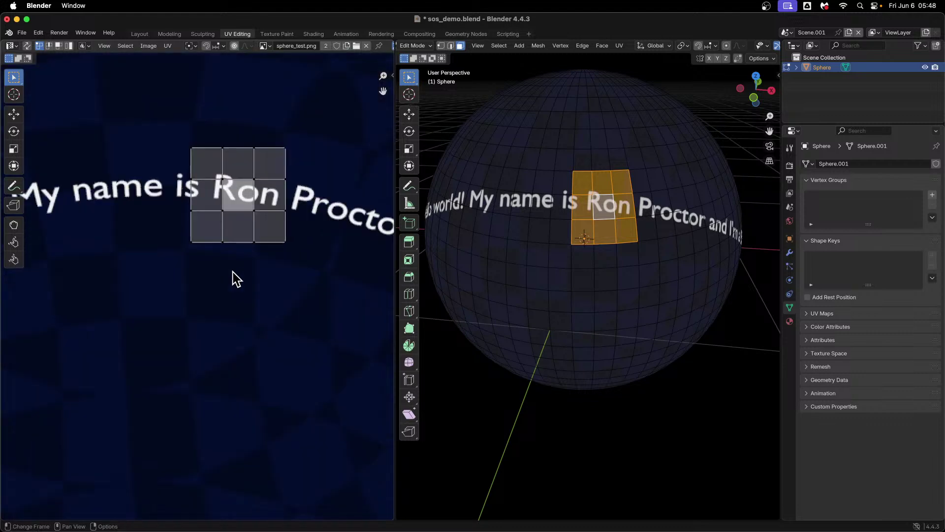
# - Select four neighbouring triangular faces at the sphere's top pole and inspect the matching triangles along the upper edge of the UV image
pyautogui.moveTo(233, 272); pyautogui.dragTo(247, 285, button='middle')
pyautogui.scroll(2, 232, 276)
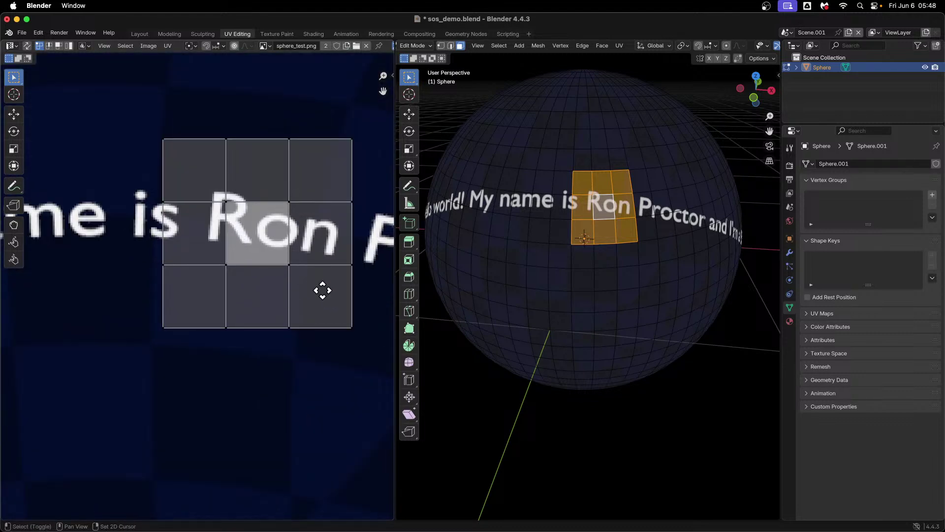
pyautogui.keyDown('shift'); pyautogui.moveTo(323, 289); pyautogui.dragTo(269, 312, button='middle'); pyautogui.keyUp('shift')
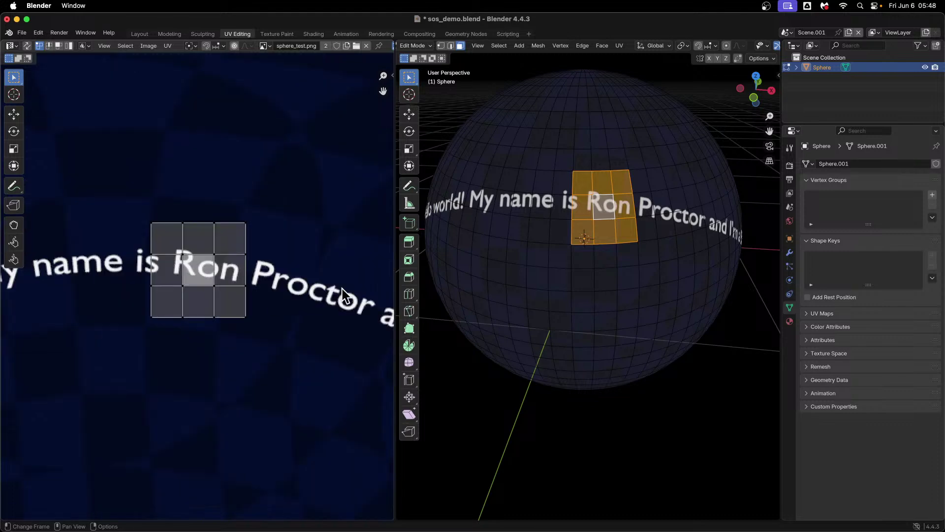
pyautogui.scroll(-3, 256, 296)
pyautogui.moveTo(617, 156); pyautogui.dragTo(594, 265, button='middle')
pyautogui.scroll(5, 594, 264)
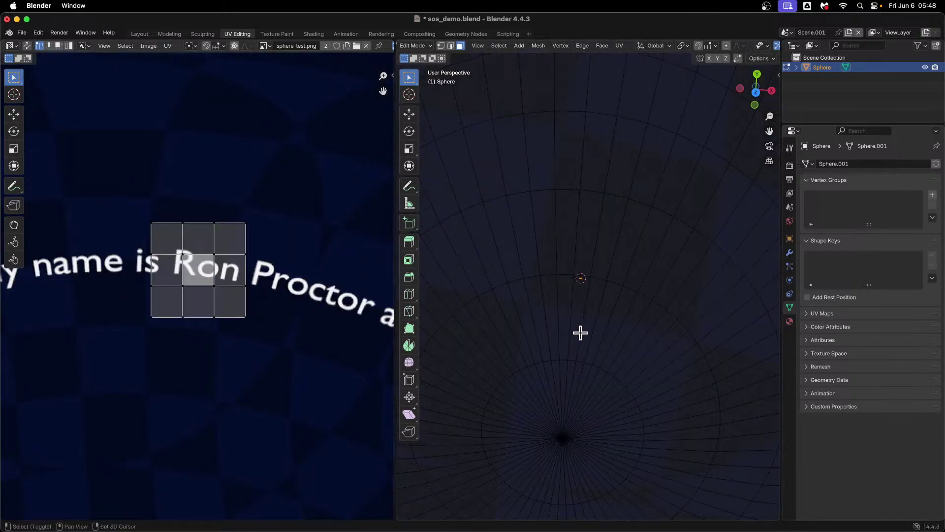
pyautogui.moveTo(580, 331); pyautogui.dragTo(610, 233, button='middle')
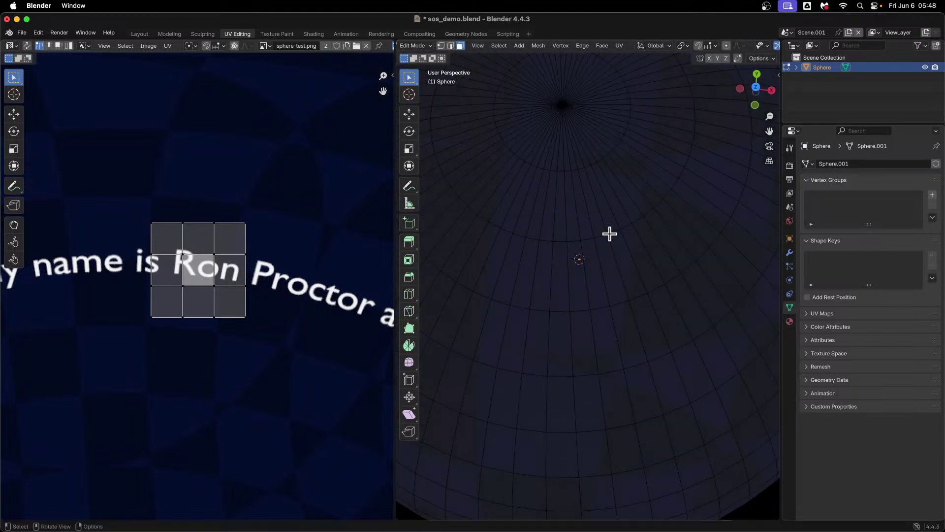
pyautogui.click(589, 147)
pyautogui.keyDown('shift'); pyautogui.click(586, 139); pyautogui.keyUp('shift')
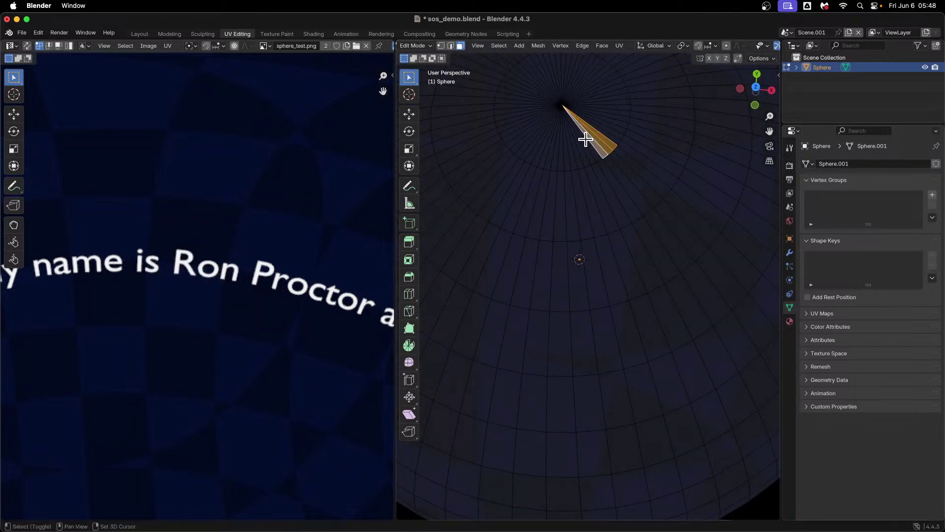
pyautogui.scroll(-3, 345, 213)
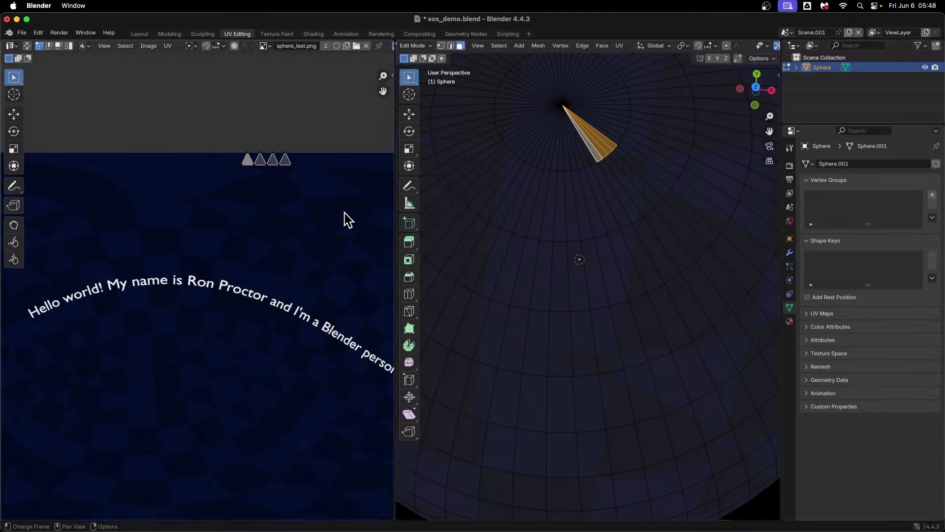
pyautogui.keyDown('shift'); pyautogui.moveTo(308, 175); pyautogui.dragTo(304, 212, button='middle'); pyautogui.keyUp('shift')
pyautogui.scroll(2, 316, 206)
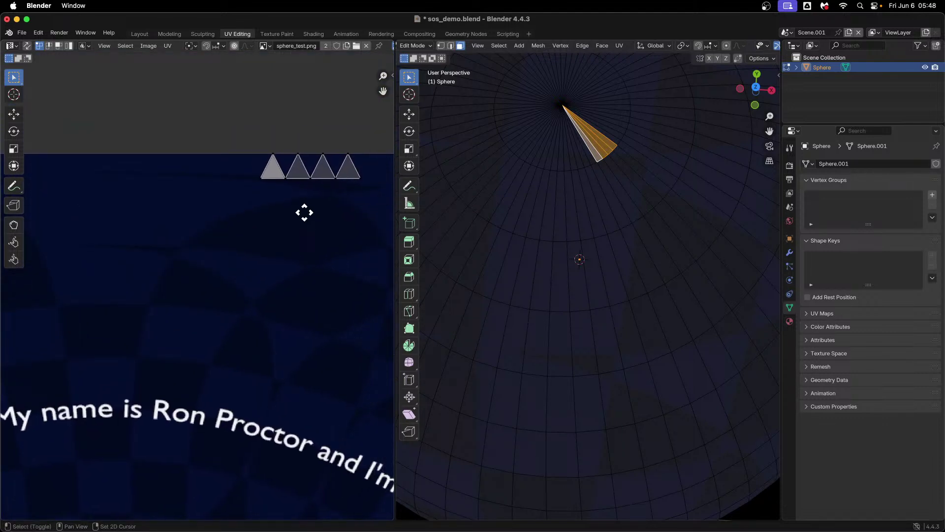
# - Pick single faces in the second ring and the triangular ring around the top pole, comparing each one's shape with its UV face
pyautogui.click(619, 190)
pyautogui.click(630, 183)
pyautogui.click(636, 177)
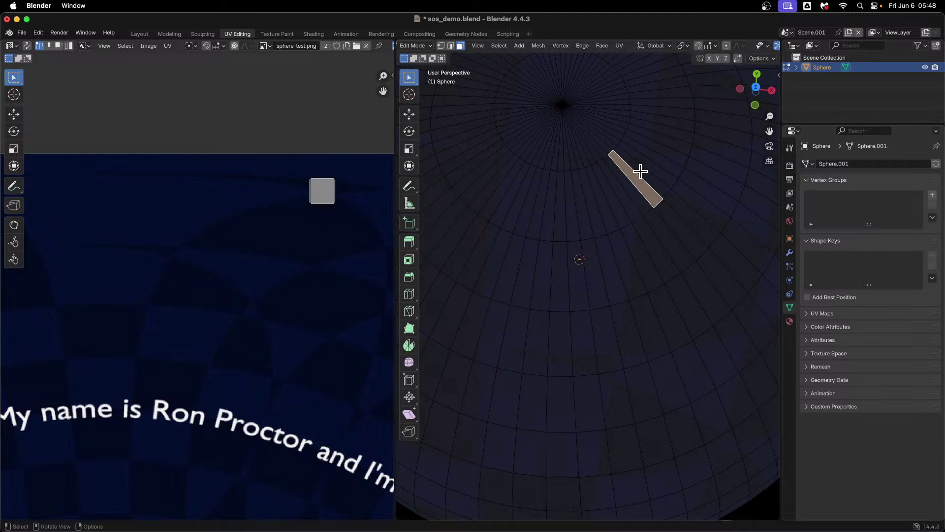
pyautogui.click(641, 162)
pyautogui.click(600, 134)
pyautogui.click(600, 138)
pyautogui.click(587, 141)
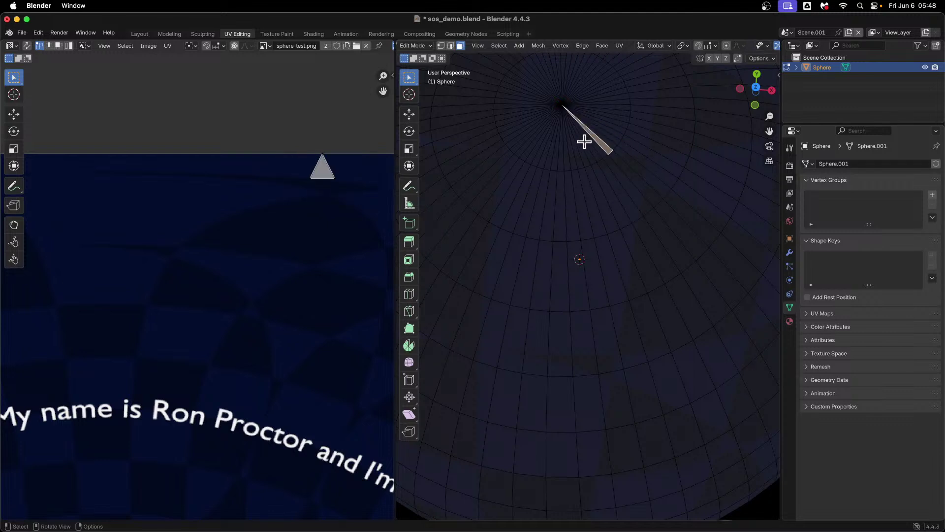
pyautogui.click(570, 145)
pyautogui.click(564, 148)
# - Select the face at the start of the first name in the sphere's text and locate it on the full flat image
pyautogui.scroll(-5, 260, 291)
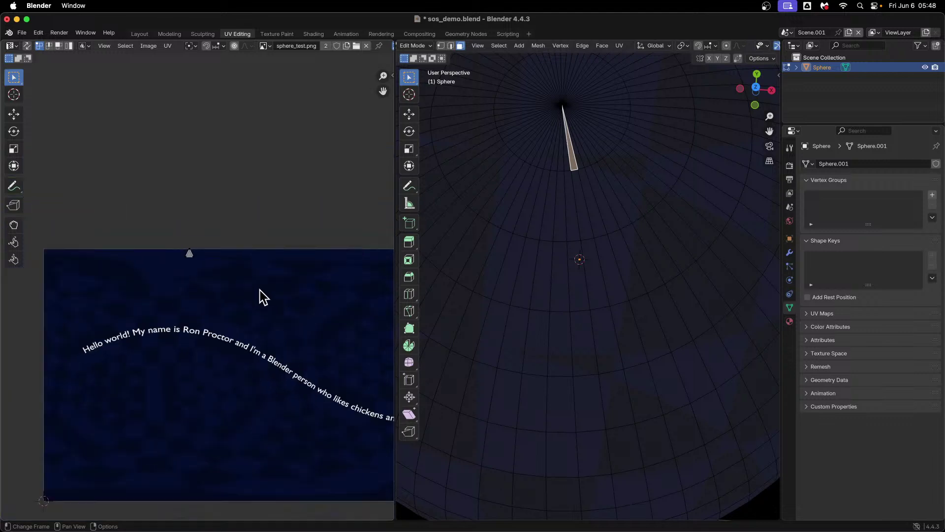
pyautogui.moveTo(281, 317); pyautogui.dragTo(251, 276, button='middle')
pyautogui.scroll(2, 249, 274)
pyautogui.scroll(-1, 249, 268)
pyautogui.moveTo(555, 382); pyautogui.dragTo(597, 309, button='middle')
pyautogui.scroll(-3, 583, 318)
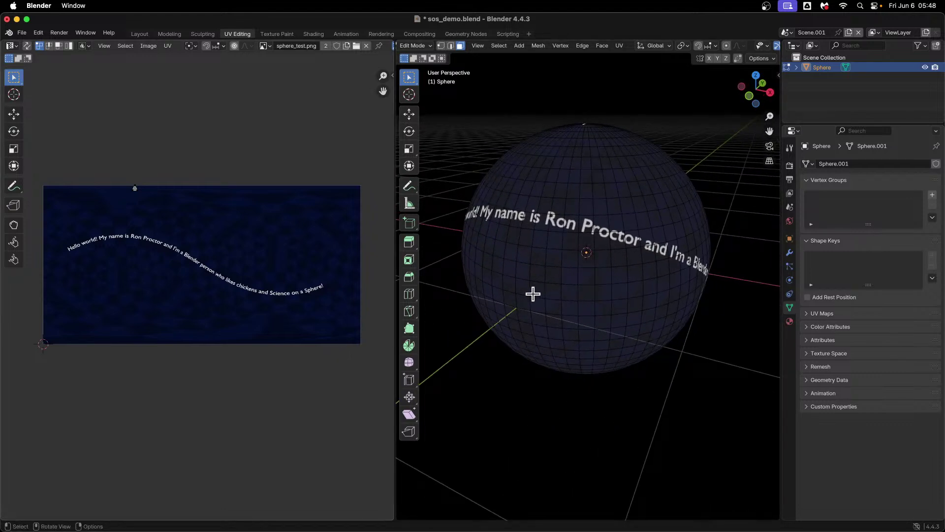
pyautogui.click(554, 222)
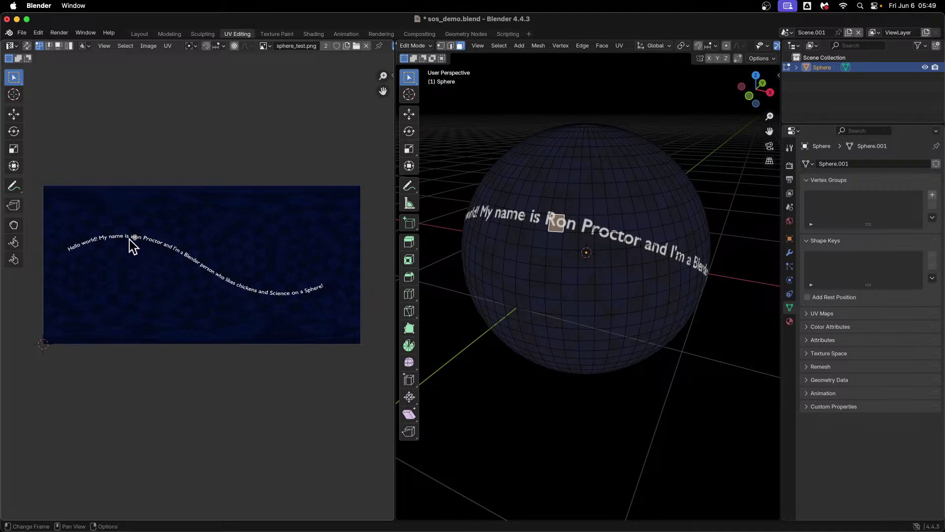